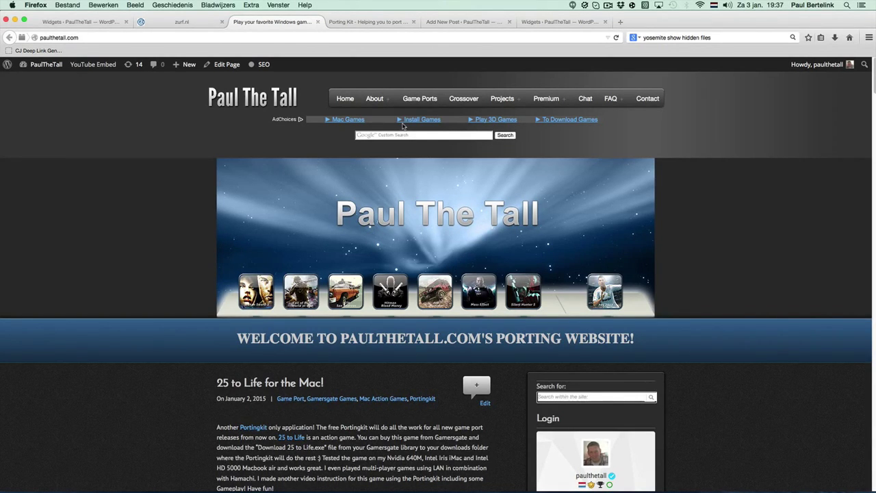
# Step: Skim the paulthetall.com homepage, then switch to the Porting Kit website
pyautogui.scroll(-3, 404, 126)
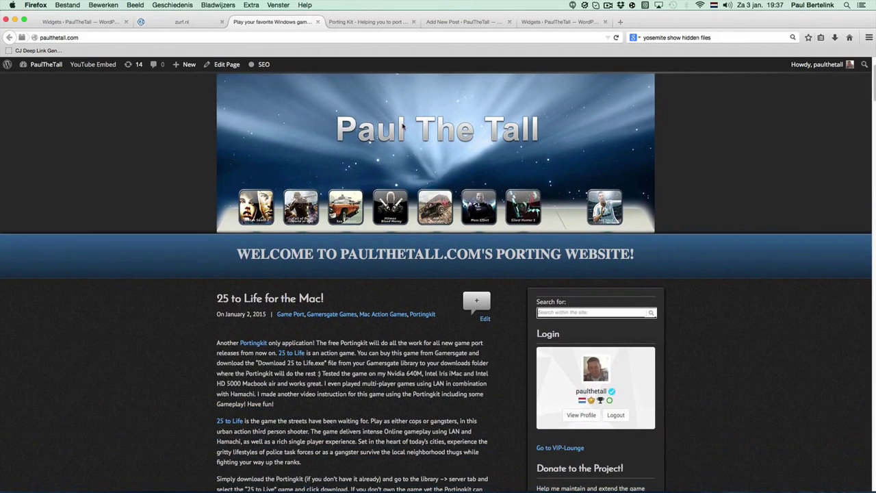
pyautogui.scroll(3, 403, 125)
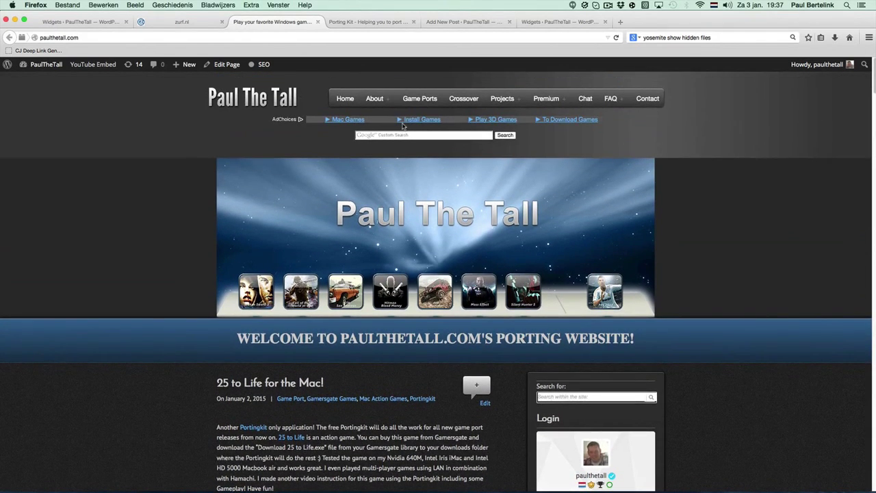
pyautogui.scroll(-1, 403, 126)
pyautogui.scroll(1, 241, 117)
pyautogui.scroll(-4, 401, 132)
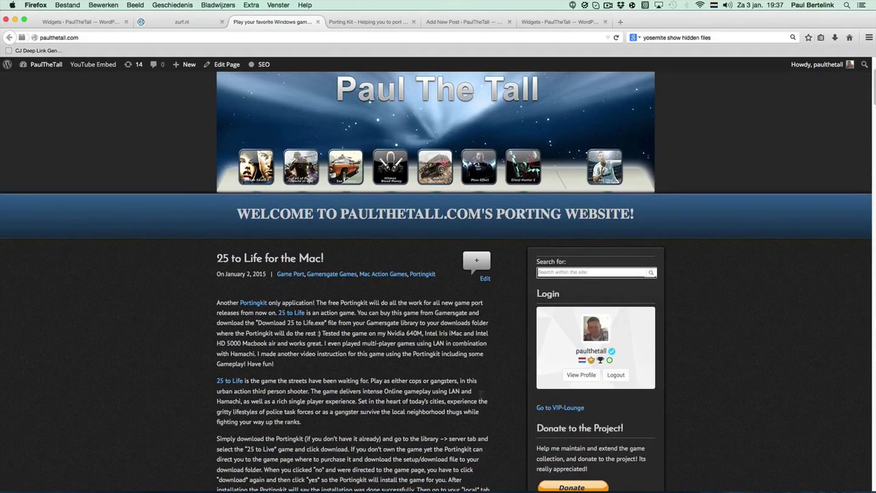
pyautogui.scroll(-7, 438, 274)
pyautogui.scroll(11, 438, 273)
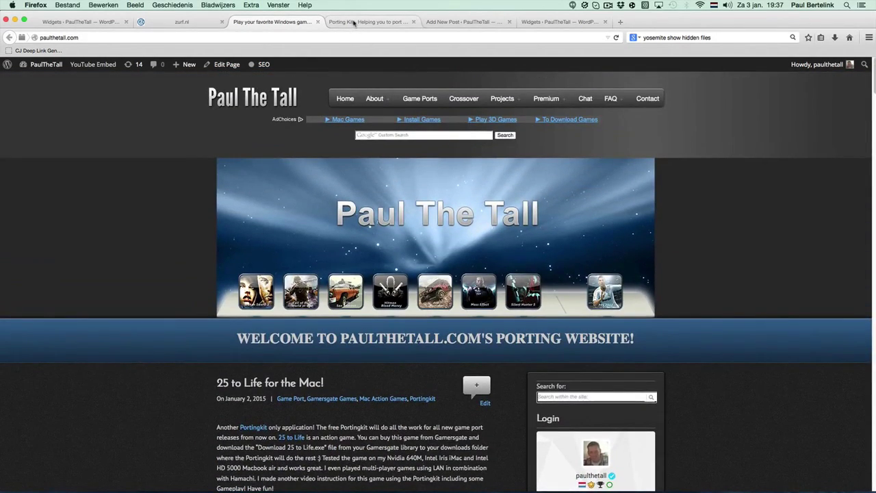
pyautogui.click(354, 23)
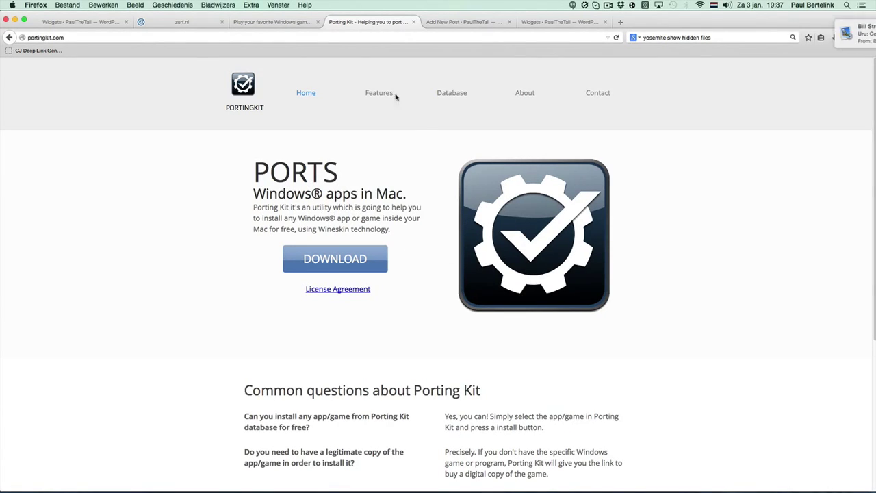
# Step: Go back to the paulthetall.com homepage and scroll through its posts
pyautogui.click(278, 23)
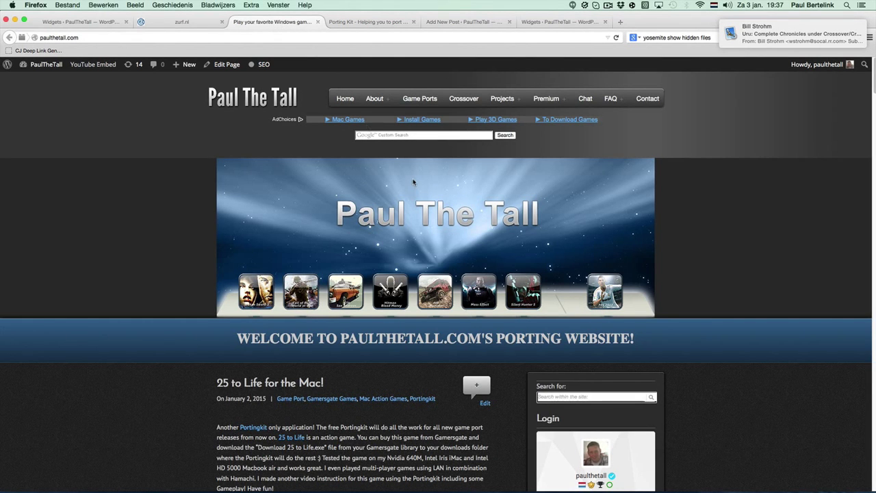
pyautogui.scroll(-10, 393, 267)
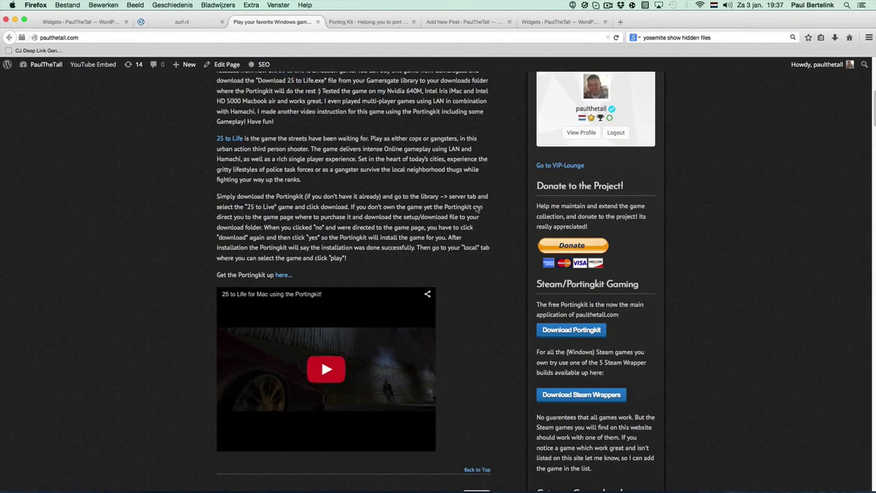
pyautogui.scroll(1, 421, 246)
pyautogui.scroll(8, 420, 247)
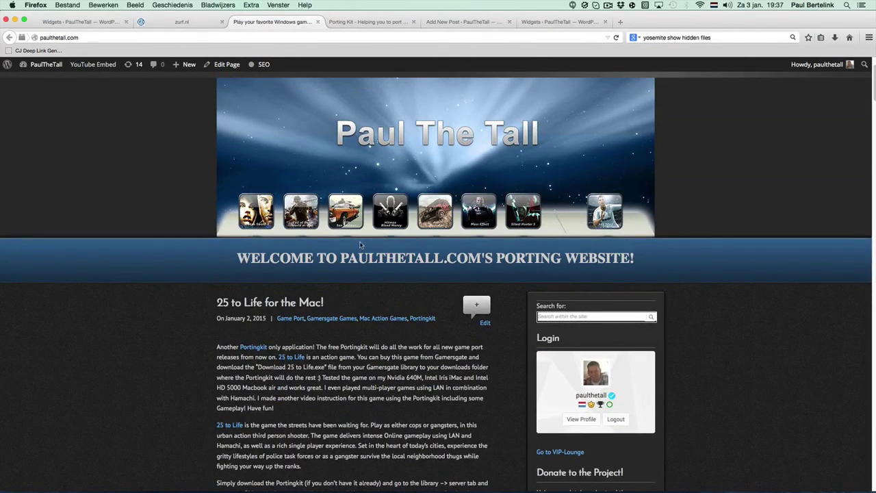
# Step: Return to the Porting Kit website, then bring the Porting Kit app forward on its News feed
pyautogui.click(355, 22)
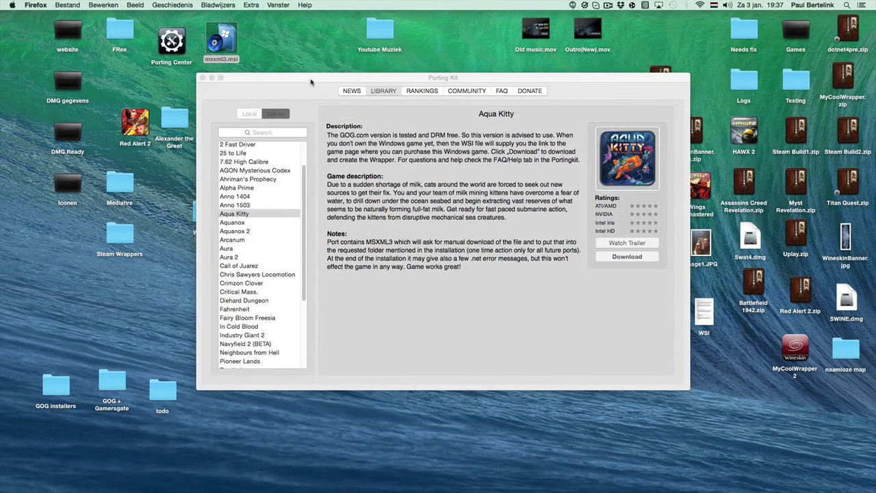
pyautogui.click(312, 85)
pyautogui.click(350, 91)
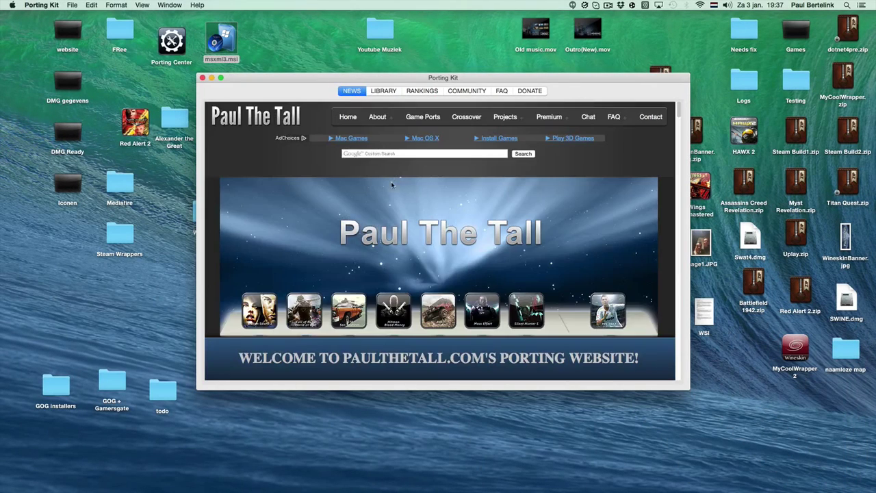
# Step: Scroll through the paulthetall.com news feed inside Porting Kit
pyautogui.scroll(-15, 412, 266)
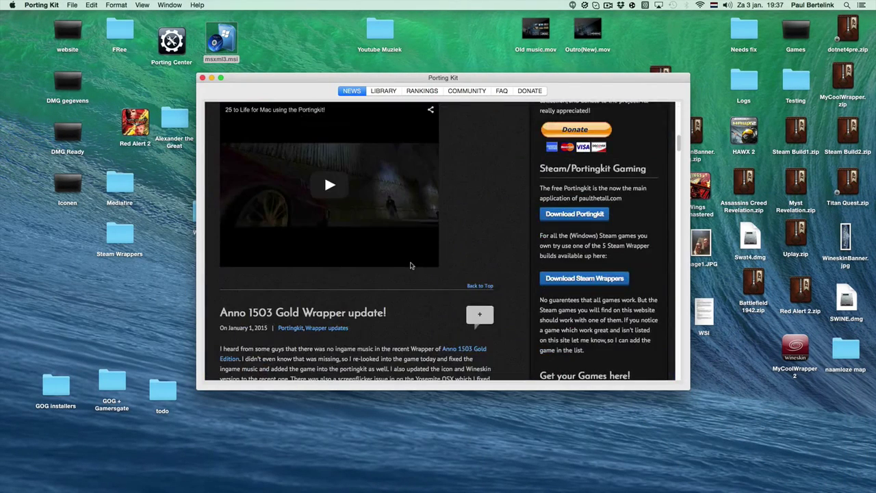
pyautogui.scroll(-10, 411, 265)
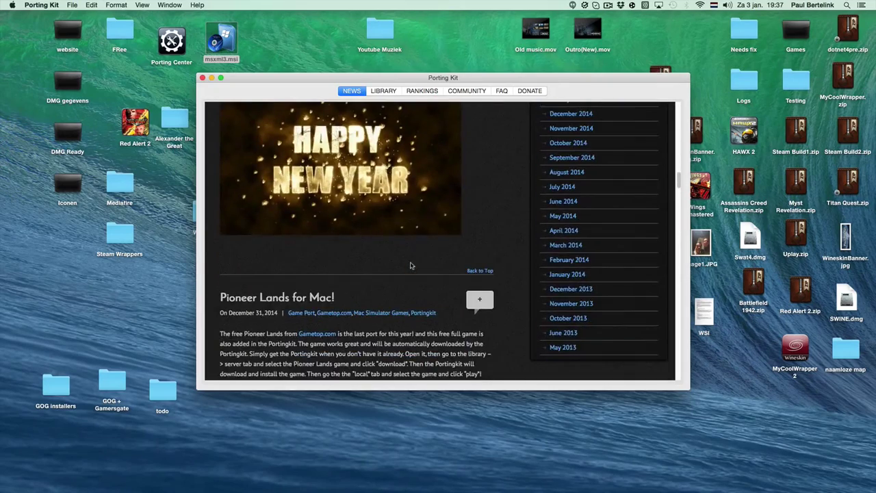
pyautogui.scroll(8, 410, 263)
pyautogui.scroll(15, 411, 263)
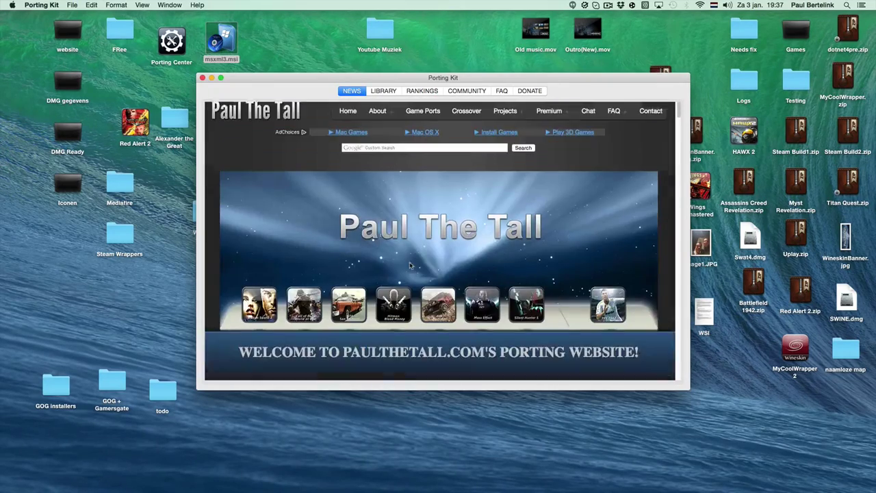
pyautogui.scroll(-2, 411, 266)
pyautogui.scroll(-5, 410, 266)
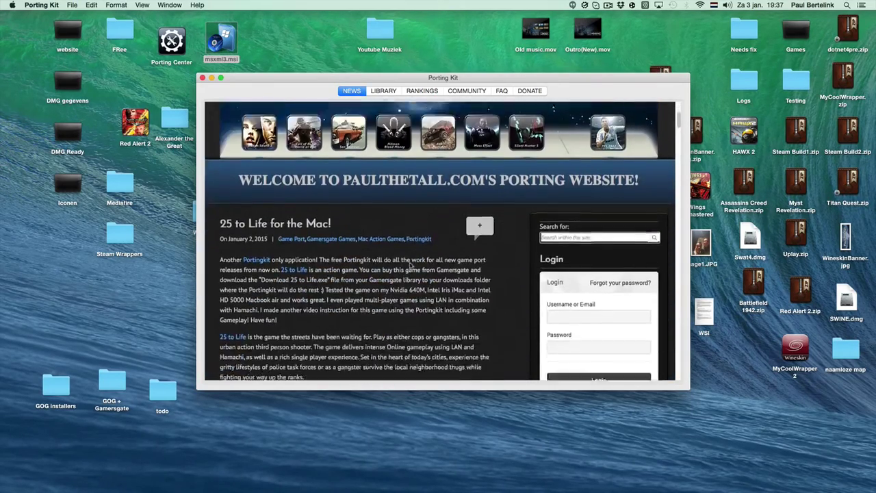
pyautogui.scroll(-3, 410, 268)
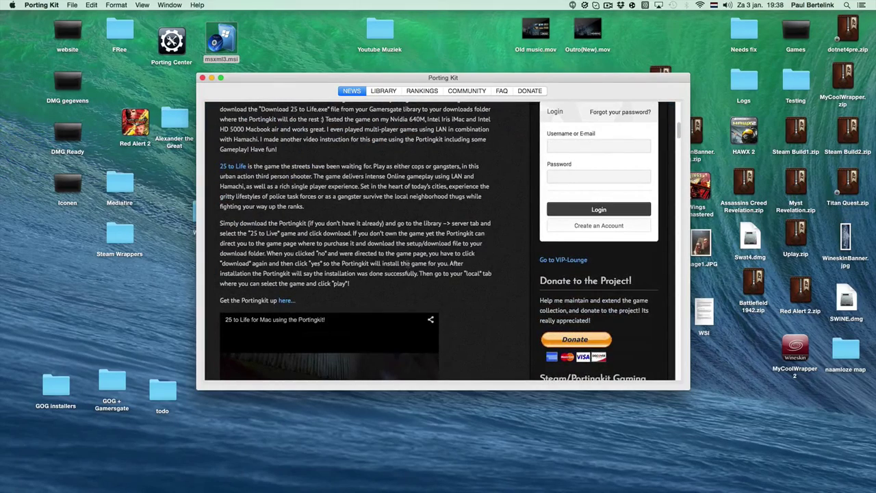
pyautogui.scroll(-10, 405, 261)
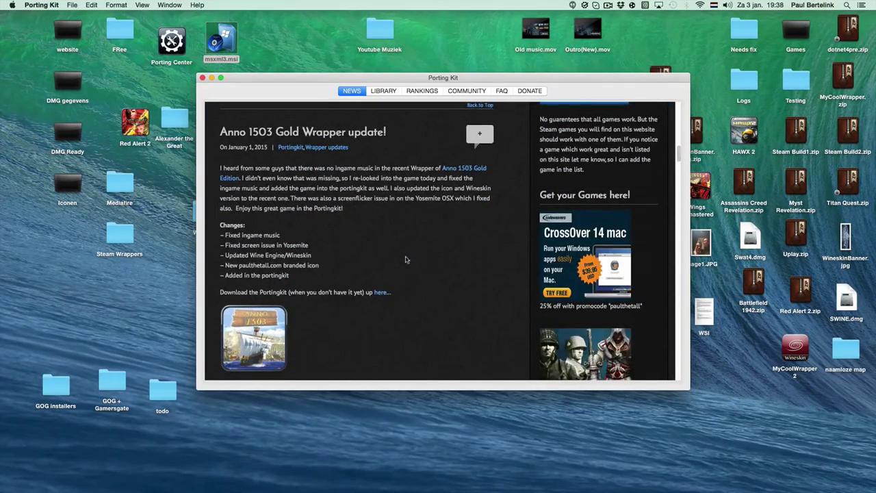
pyautogui.scroll(15, 406, 260)
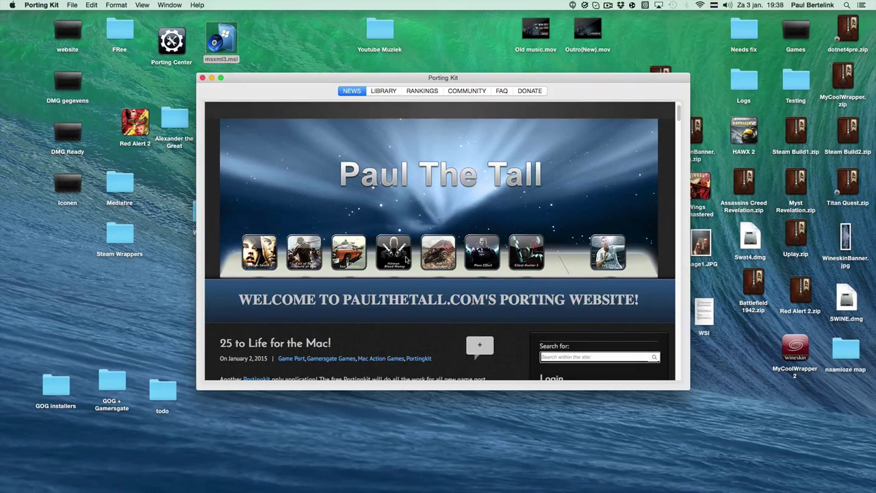
pyautogui.scroll(-1, 406, 258)
pyautogui.scroll(5, 406, 259)
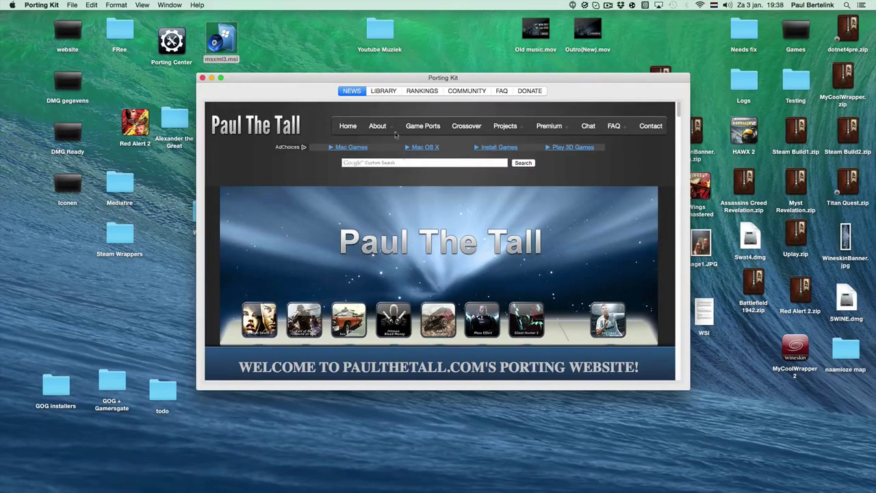
# Step: Open the Library and switch it to the locally installed games
pyautogui.click(384, 91)
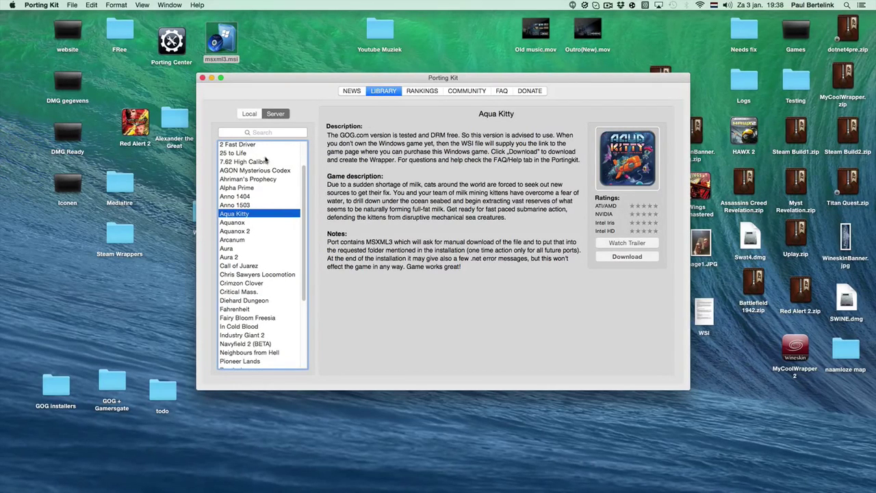
pyautogui.click(249, 115)
pyautogui.click(267, 114)
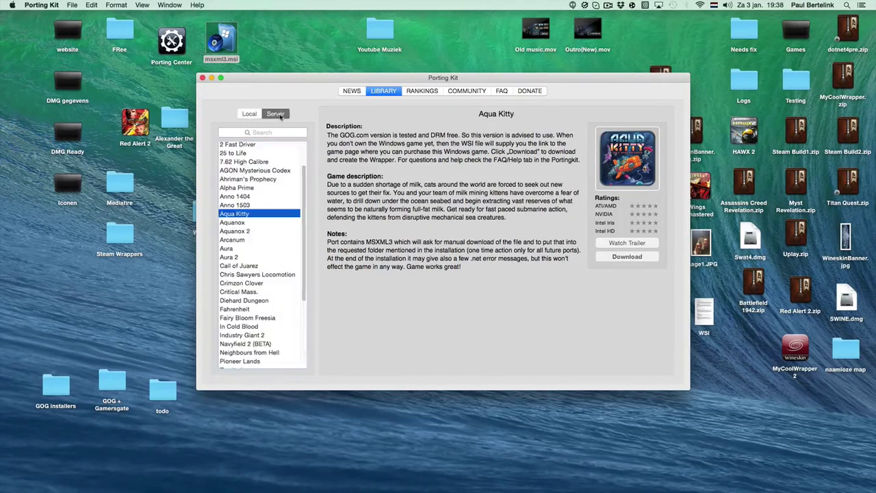
pyautogui.click(250, 115)
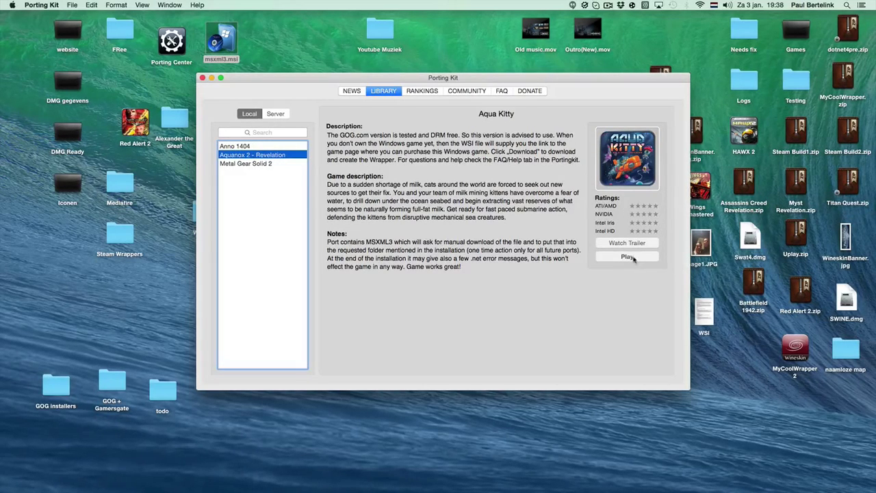
# Step: Select Metal Gear Solid 2, launch it with Play, then exit its launcher
pyautogui.click(251, 165)
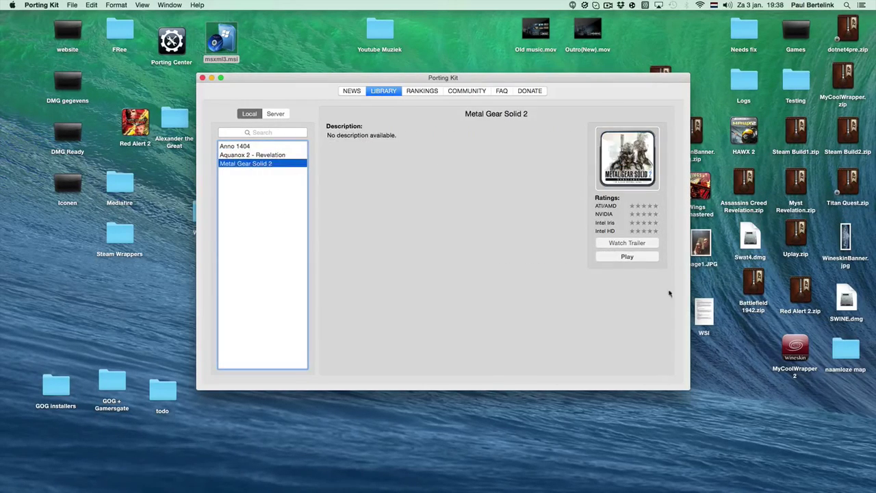
pyautogui.click(265, 156)
pyautogui.click(260, 163)
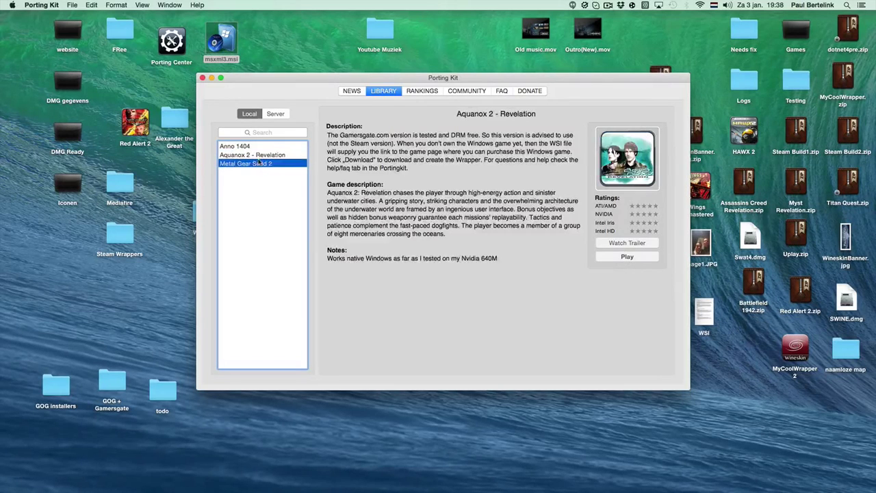
pyautogui.click(628, 256)
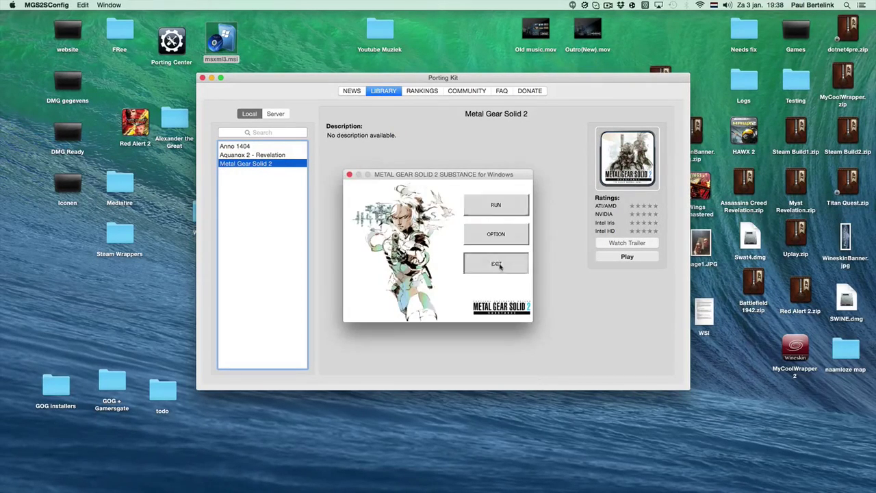
pyautogui.click(501, 264)
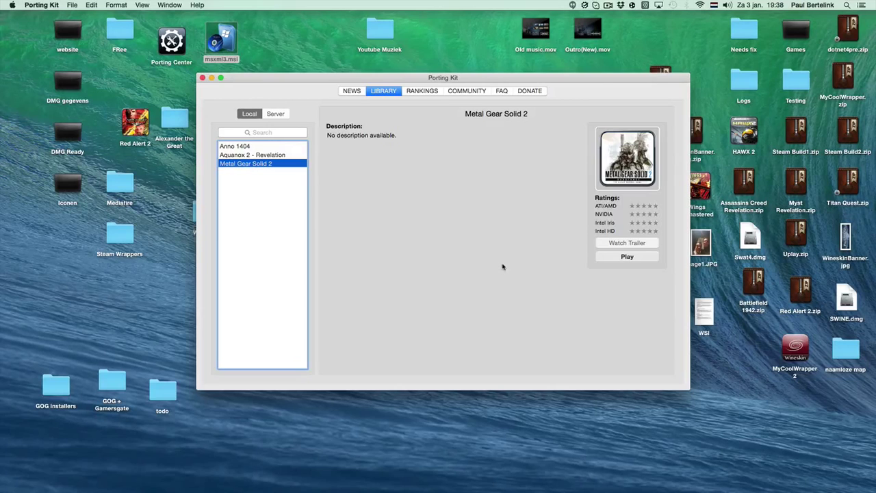
# Step: Switch the Library to the Server list, browse it, and show 2 Fast Driver's details
pyautogui.click(276, 114)
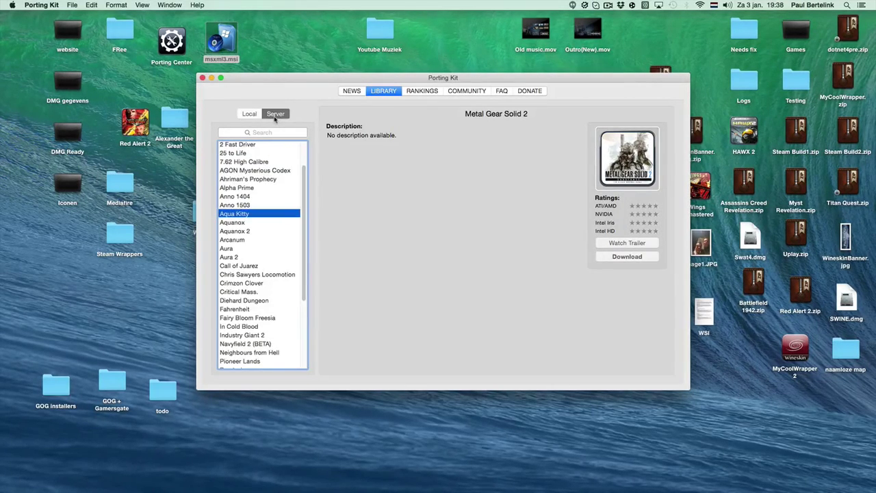
pyautogui.scroll(2, 273, 209)
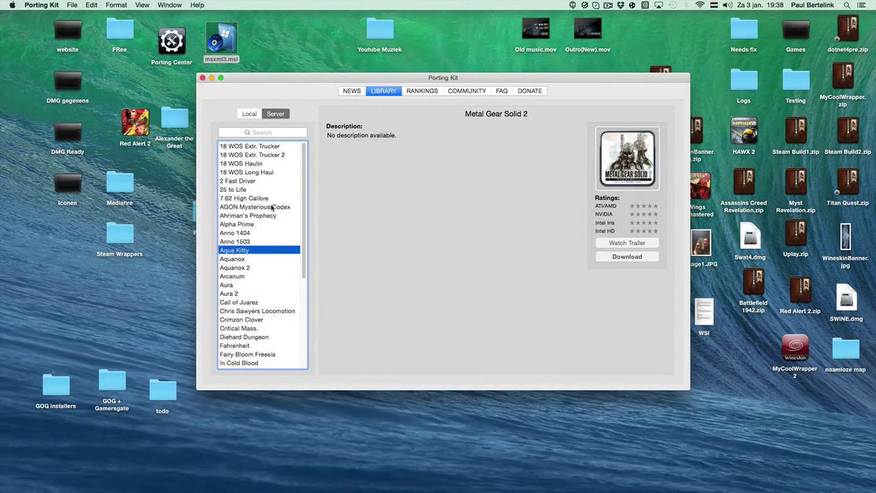
pyautogui.scroll(-4, 272, 208)
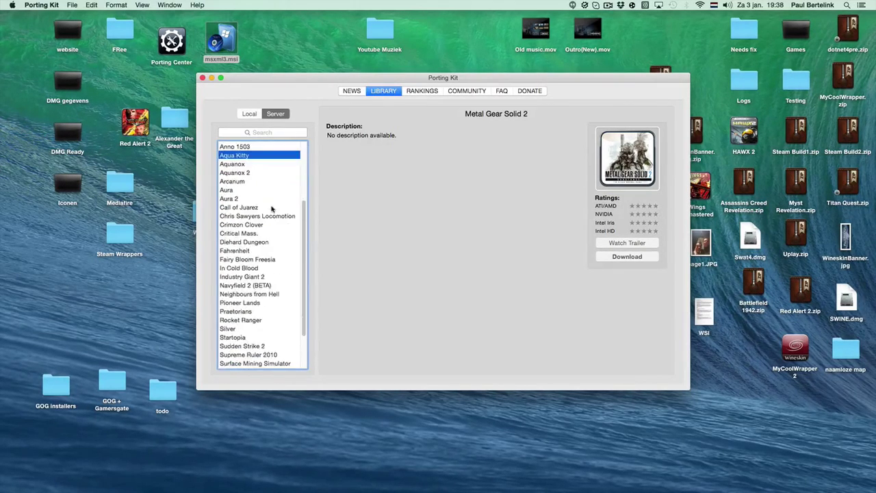
pyautogui.scroll(-2, 271, 208)
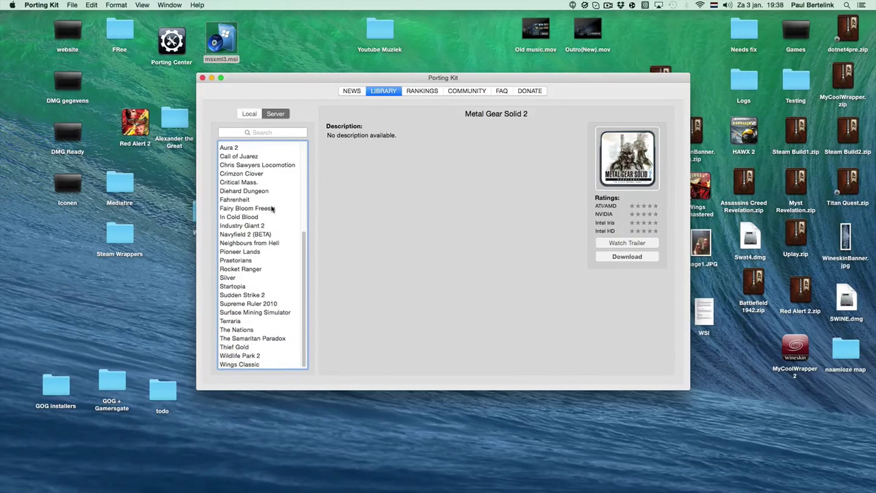
pyautogui.scroll(6, 273, 209)
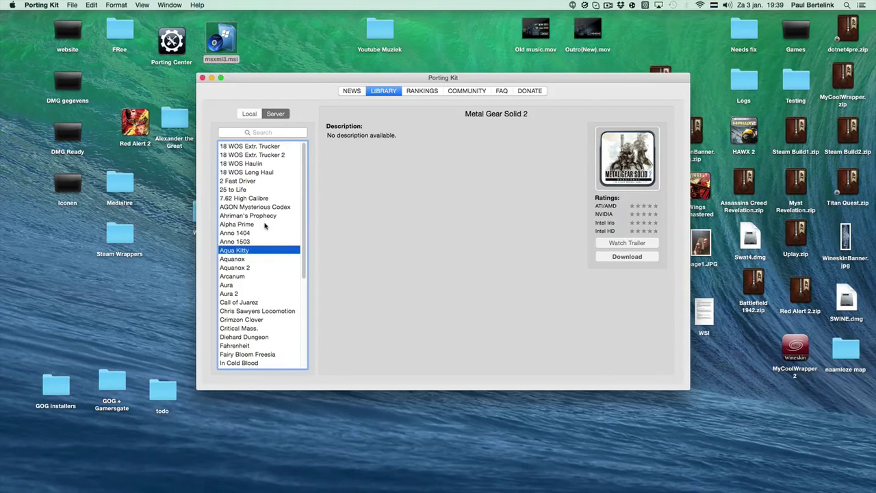
pyautogui.scroll(-2, 264, 227)
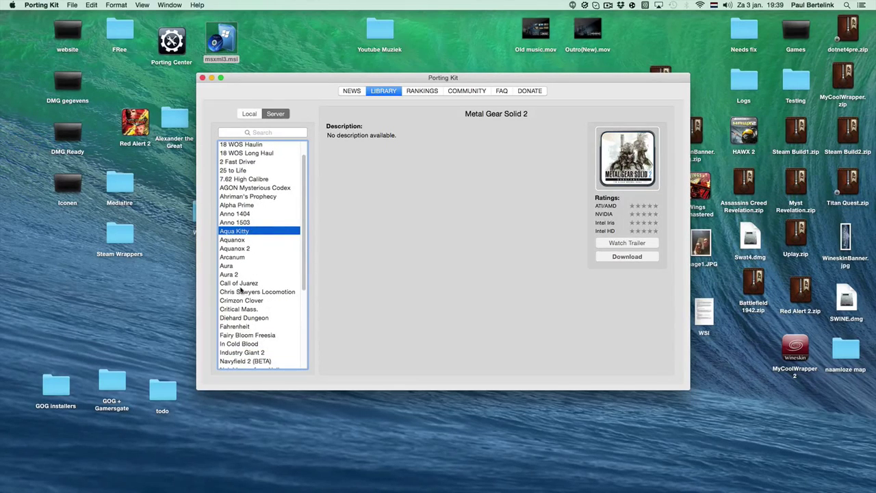
pyautogui.scroll(2, 286, 259)
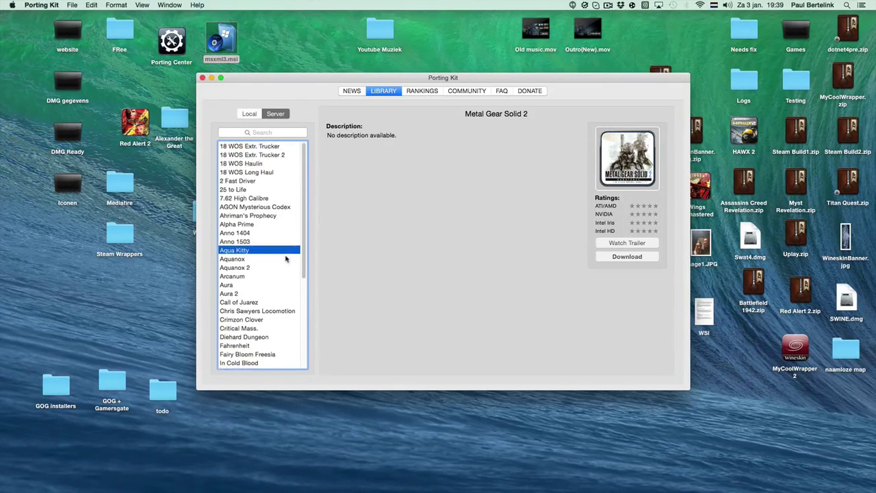
pyautogui.click(243, 181)
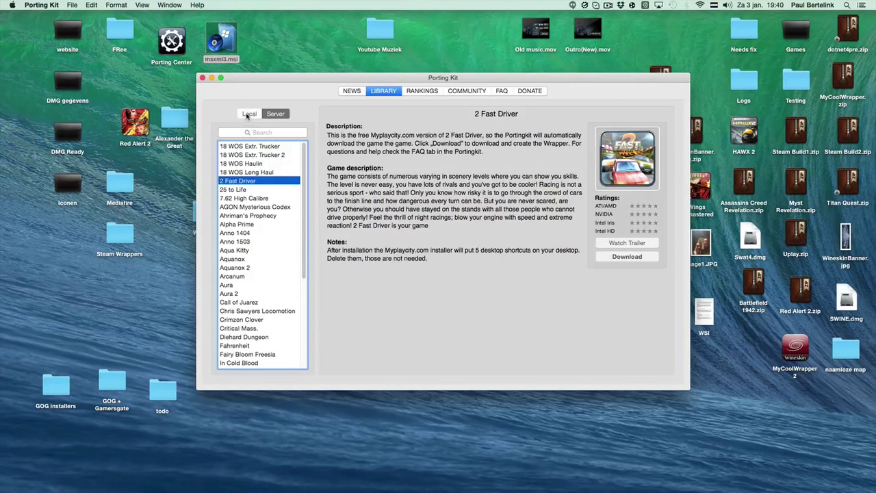
# Step: Check the Local games, then return to the Server list and scroll down
pyautogui.click(247, 114)
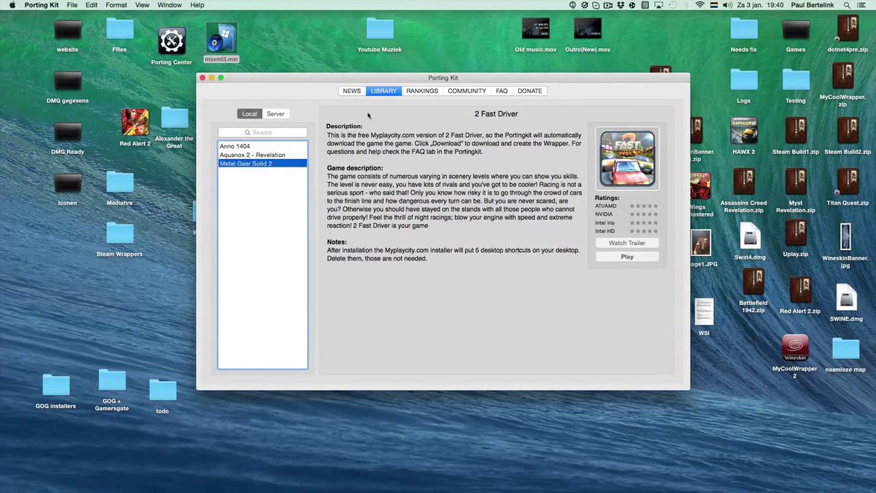
pyautogui.click(278, 115)
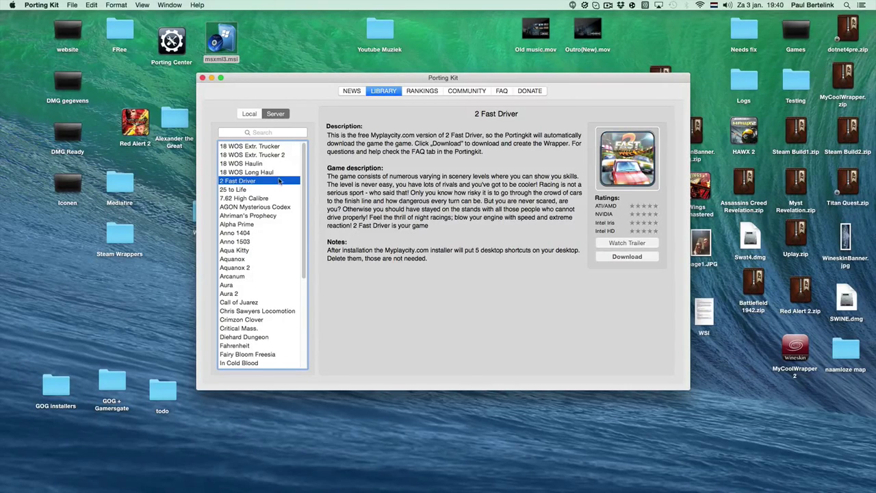
pyautogui.scroll(-5, 270, 247)
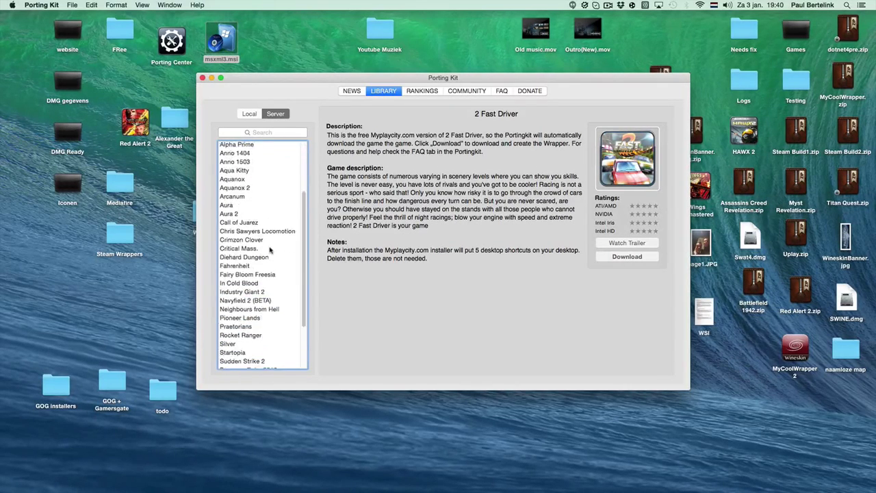
pyautogui.scroll(-3, 269, 252)
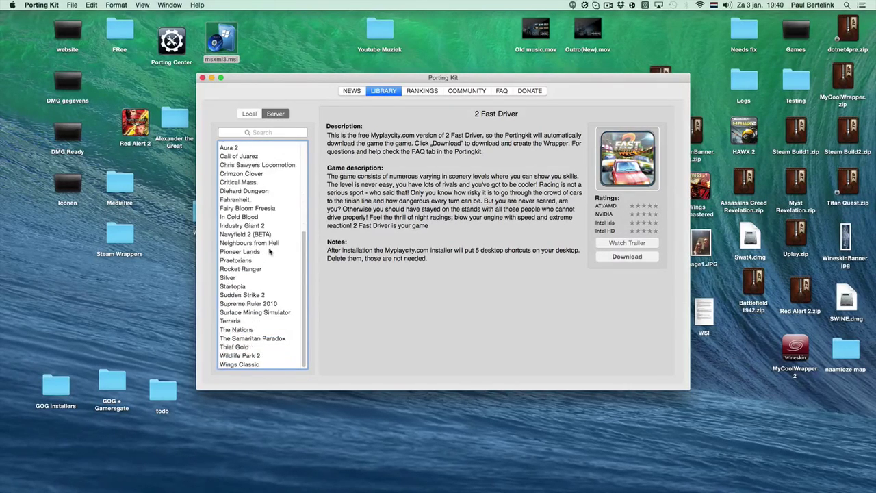
# Step: View Sudden Strike 2's details, then Pioneer Lands' details
pyautogui.click(238, 296)
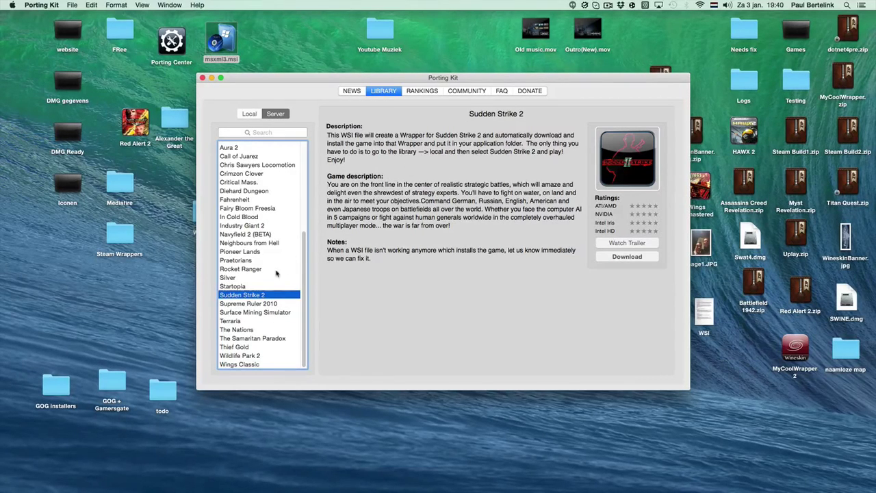
pyautogui.scroll(3, 271, 266)
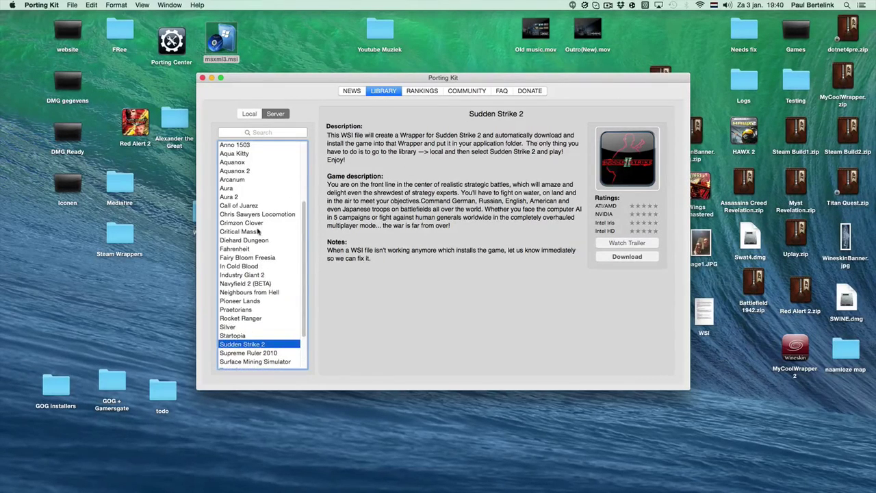
pyautogui.click(241, 302)
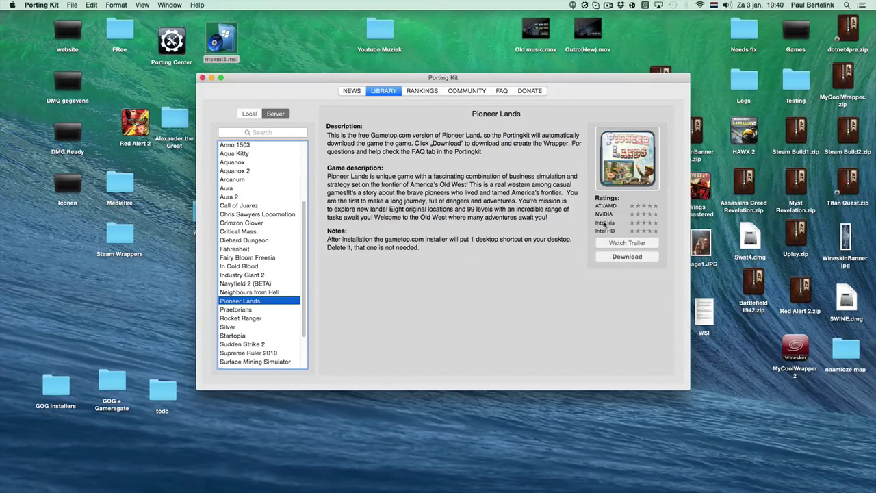
pyautogui.click(628, 244)
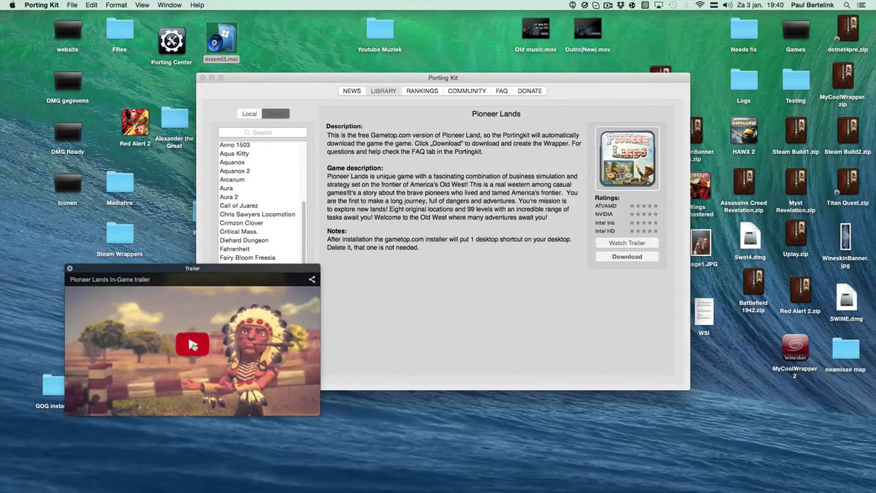
pyautogui.click(193, 344)
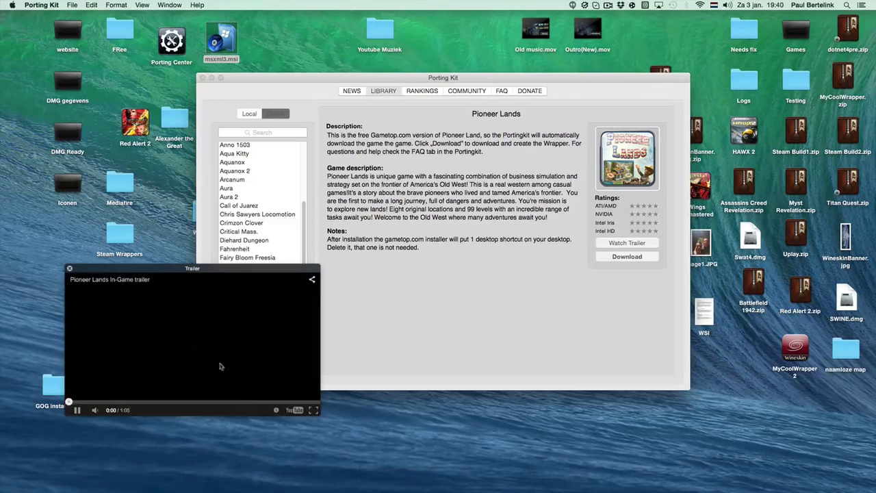
pyautogui.click(193, 404)
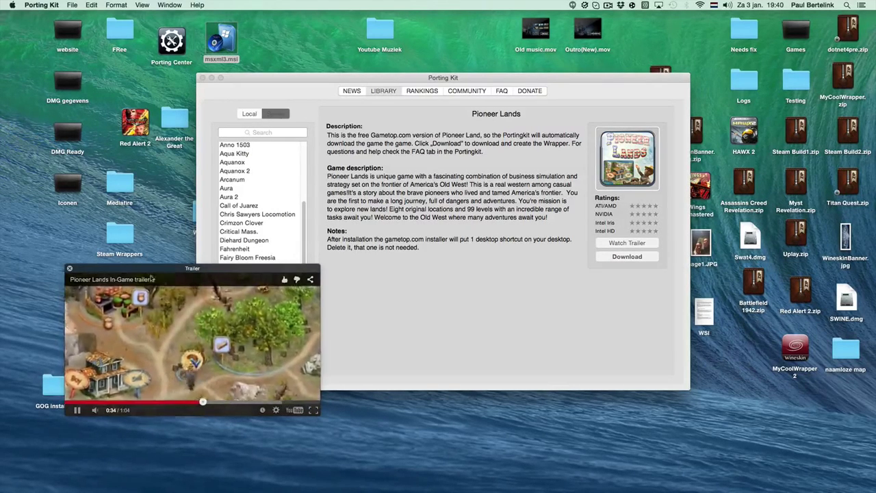
pyautogui.click(463, 245)
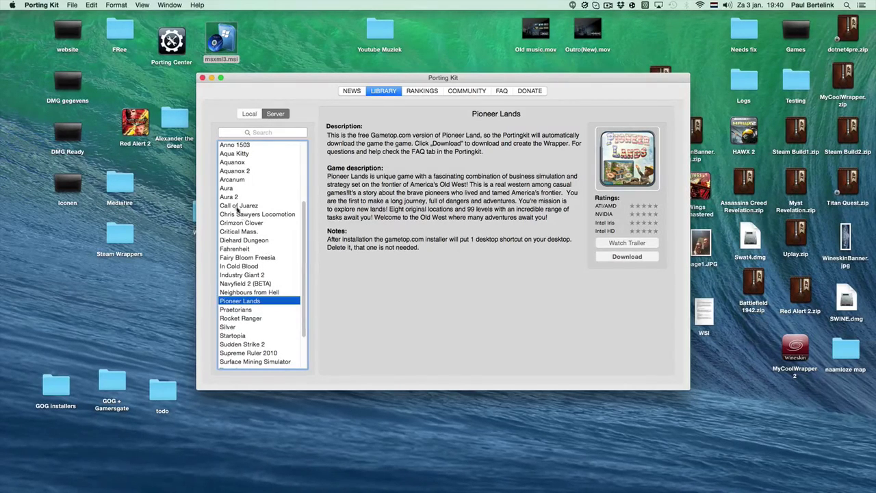
# Step: Scroll up the server list, view Anno 1404, then show Aqua Kitty's details
pyautogui.scroll(3, 235, 195)
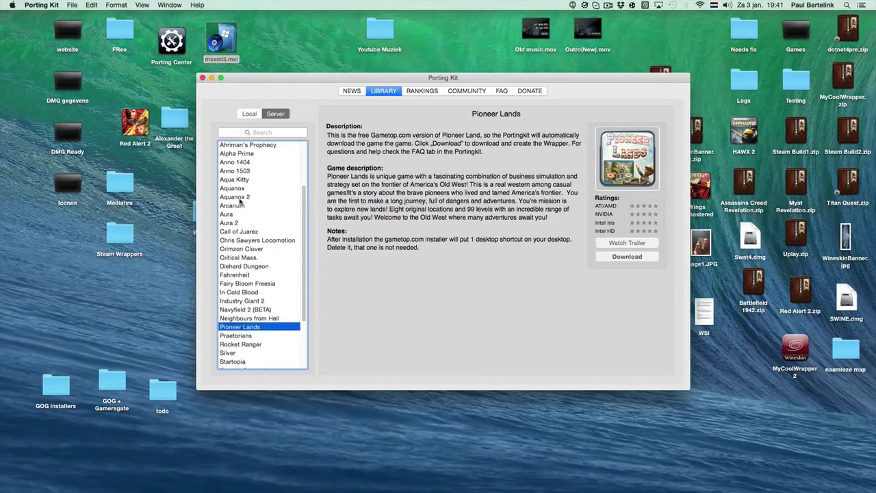
pyautogui.click(236, 187)
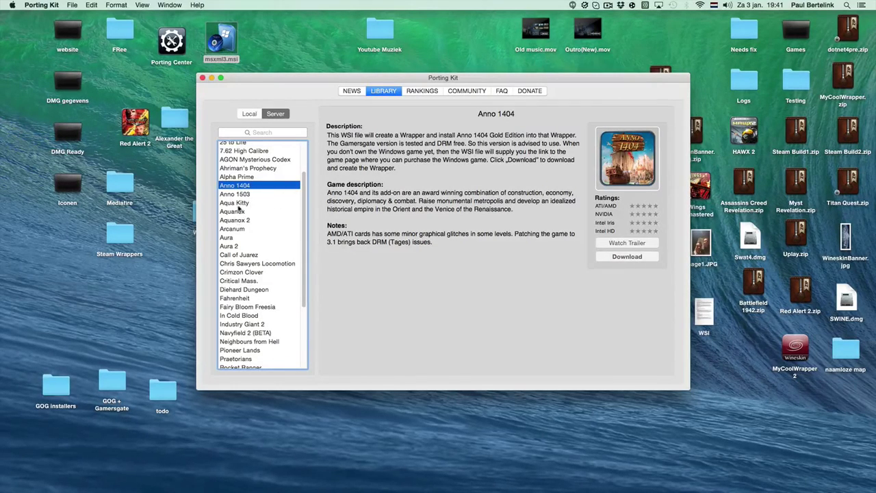
pyautogui.click(241, 204)
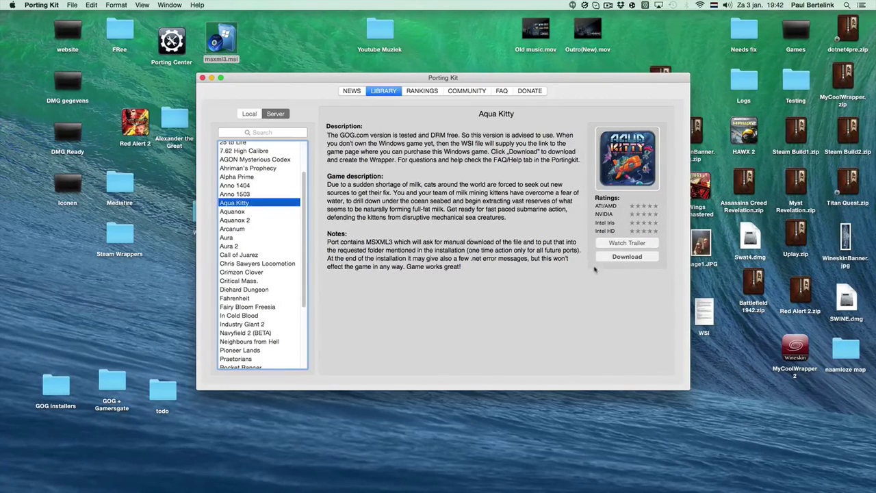
# Step: Create an Aqua Kitty wrapper saved in Programma's with GOG as the source
pyautogui.click(630, 258)
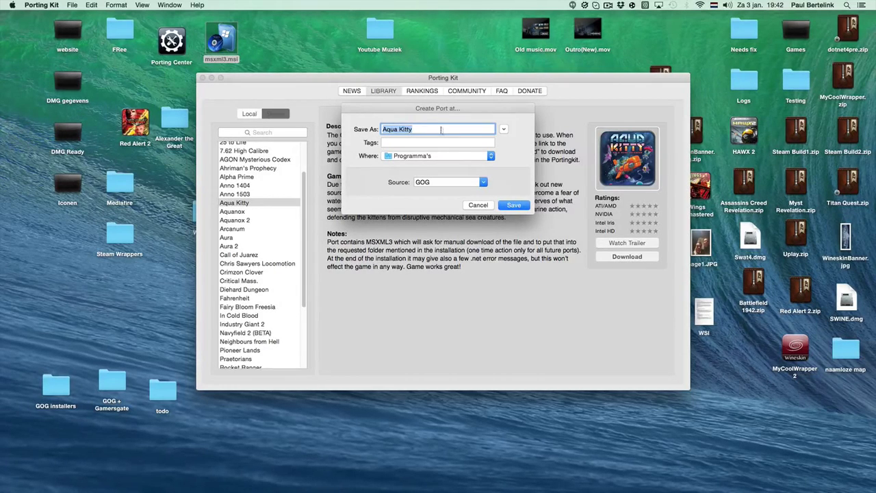
pyautogui.click(519, 205)
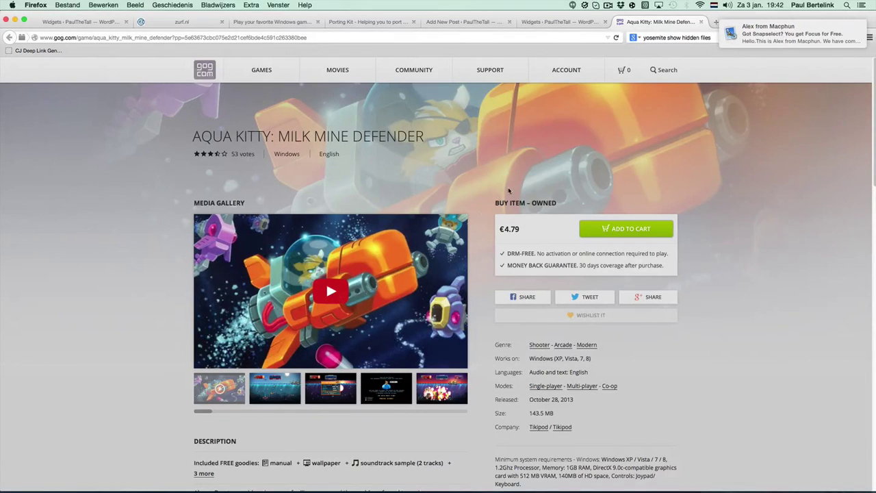
# Step: Search 'aqua' in the GOG game collection, view Aqua Kitty's details, then minimize Firefox
pyautogui.moveTo(585, 71)
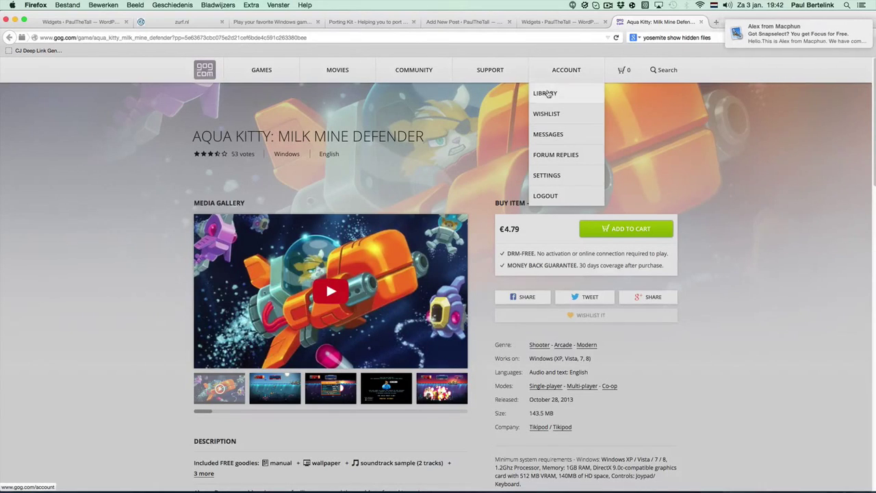
pyautogui.click(546, 93)
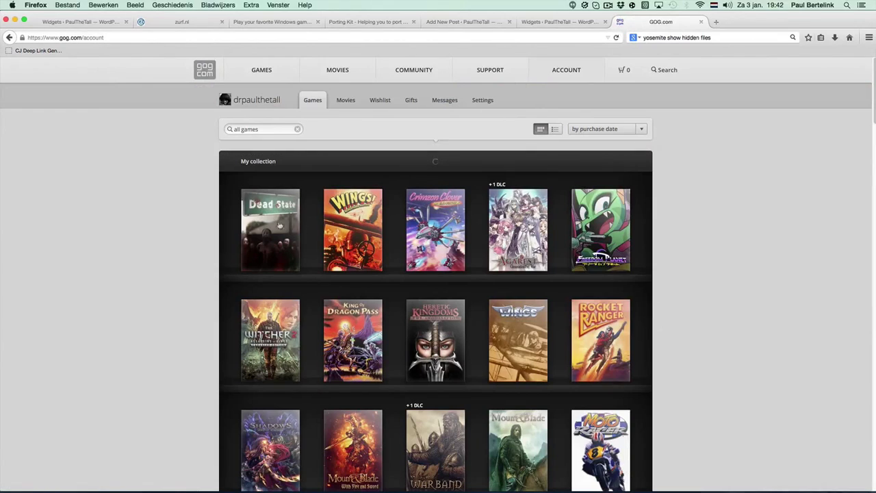
pyautogui.click(267, 128)
pyautogui.write('aqua')
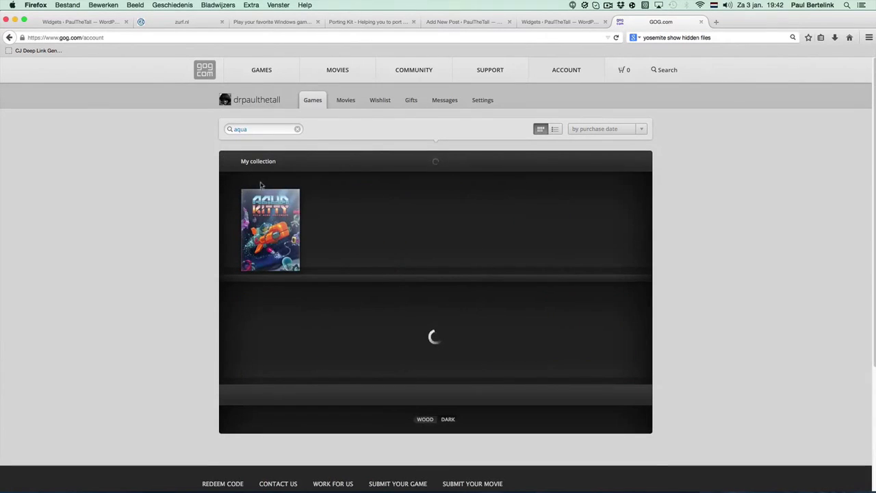
pyautogui.click(273, 203)
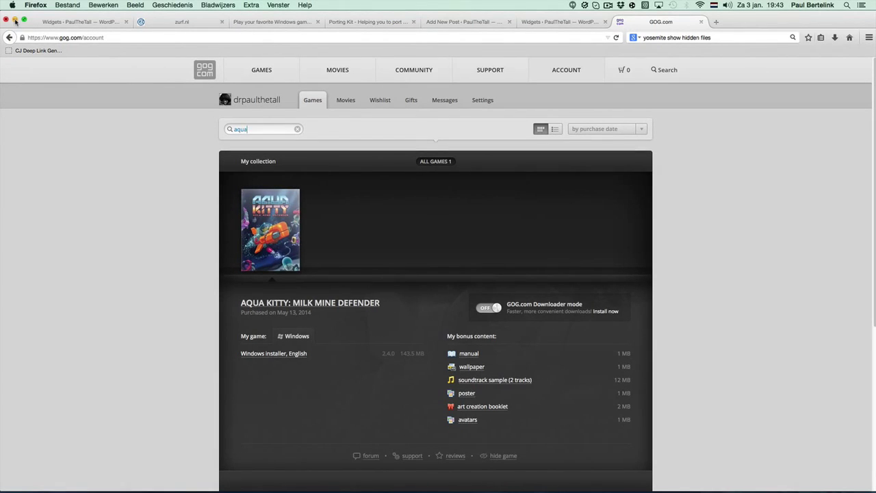
pyautogui.click(16, 21)
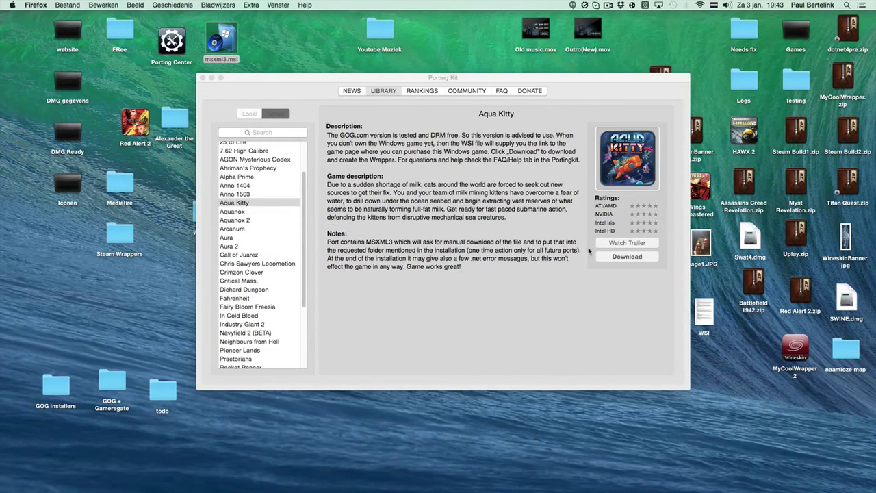
# Step: Save the Aqua Kitty port from GOG in Programma's and confirm the game is already bought
pyautogui.click(635, 257)
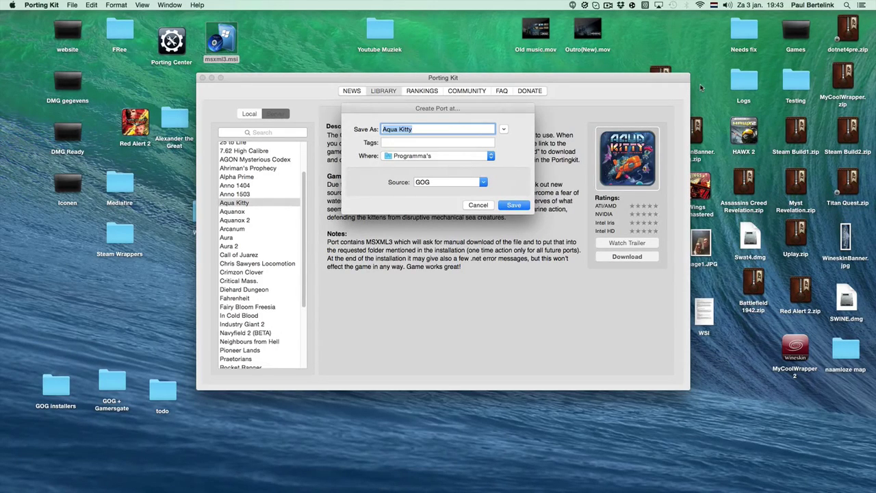
pyautogui.click(515, 205)
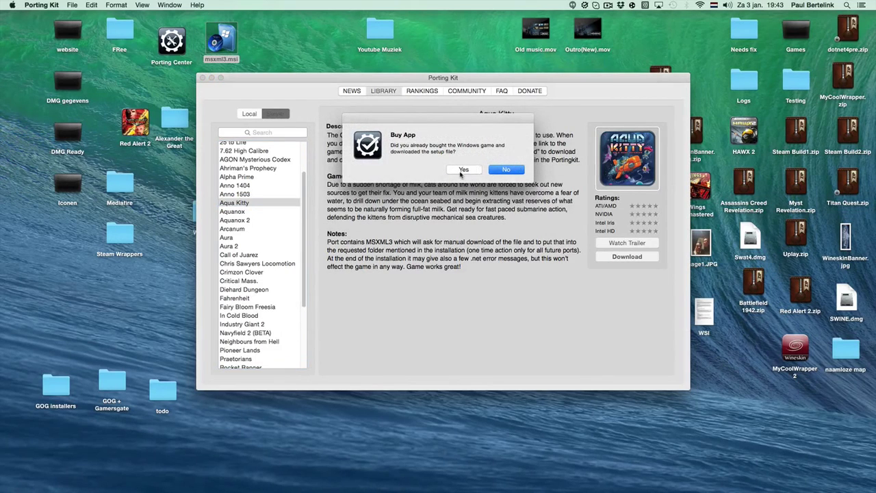
pyautogui.click(462, 170)
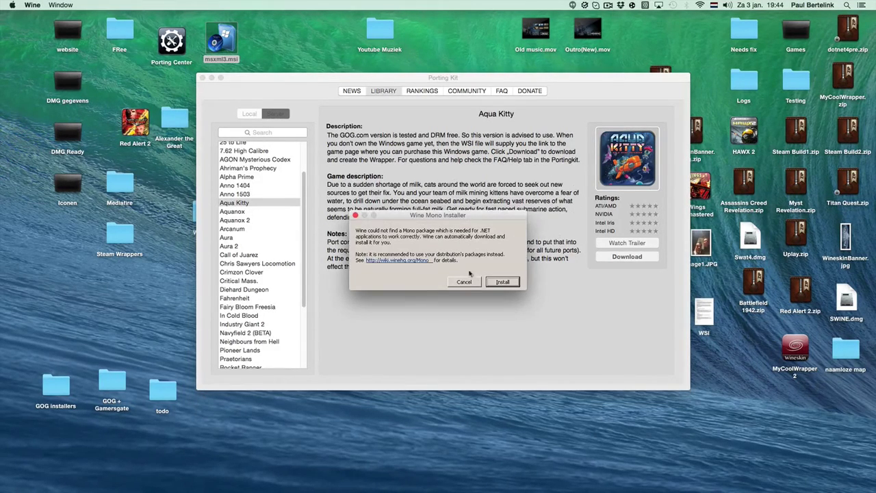
# Step: Answer the Wine Mono Installer prompt
pyautogui.click(468, 282)
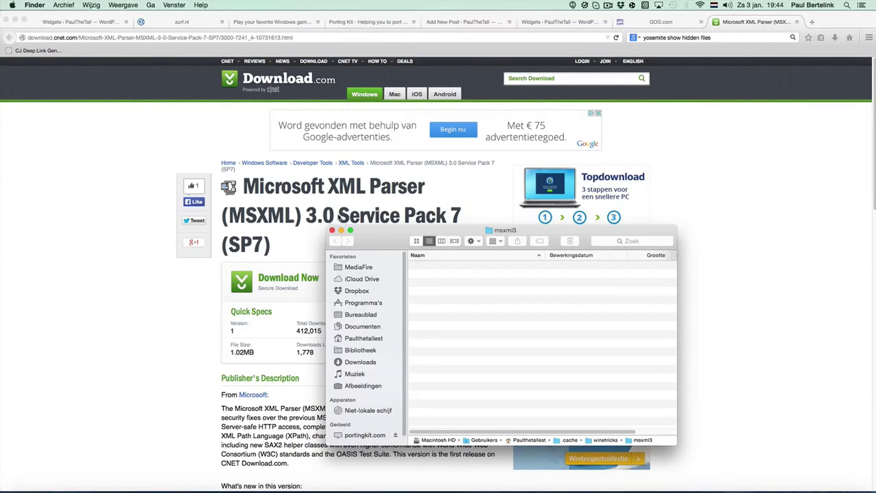
# Step: Minimize the Firefox download page to reveal the msxml3.msi warning and the empty msxml3 folder
pyautogui.click(15, 21)
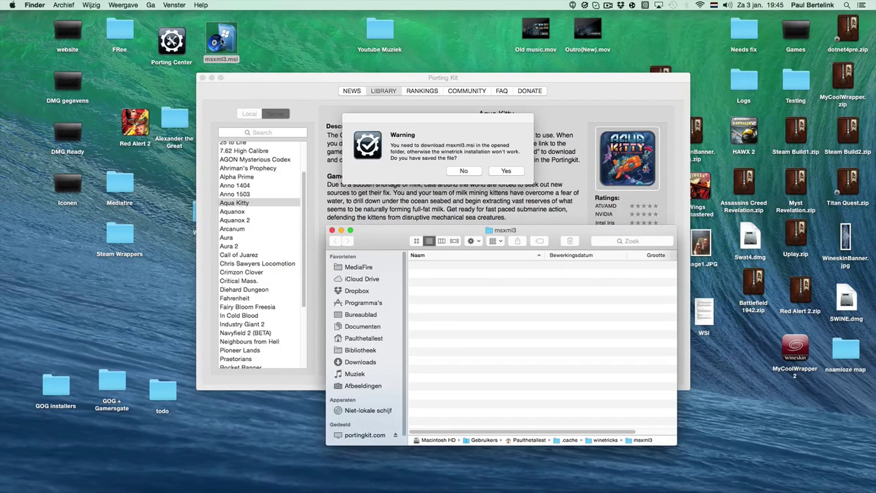
# Step: Move msxml3.msi from the desktop into the msxml3 folder, then close that folder window
pyautogui.moveTo(223, 41); pyautogui.dragTo(468, 310)
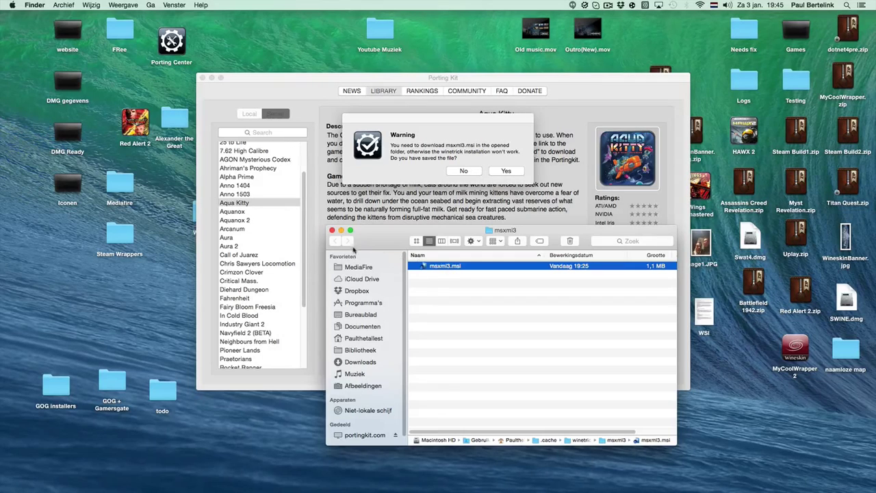
pyautogui.click(332, 231)
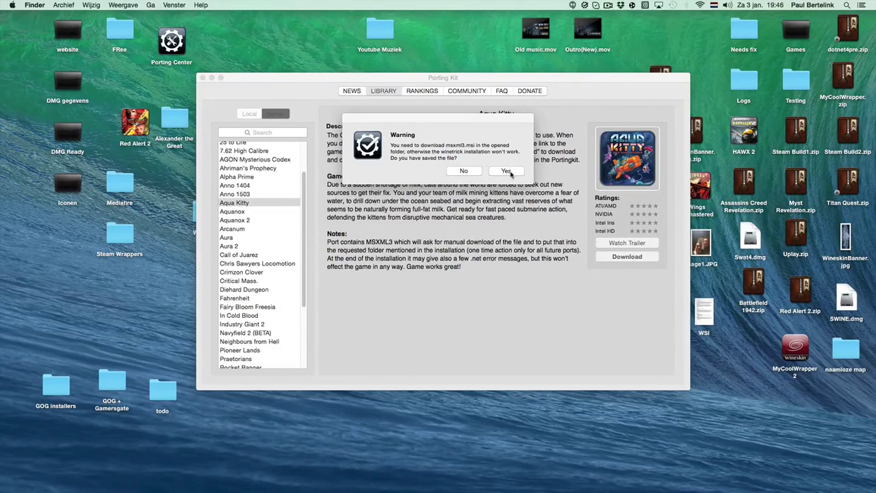
# Step: Answer Yes to the saved-file warning, then install the Microsoft XML Parser, accepting its licence terms
pyautogui.click(508, 171)
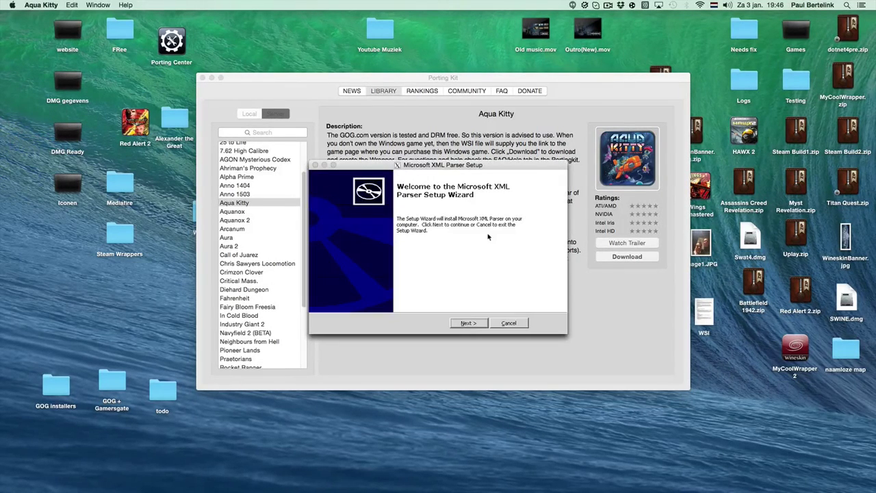
pyautogui.click(467, 323)
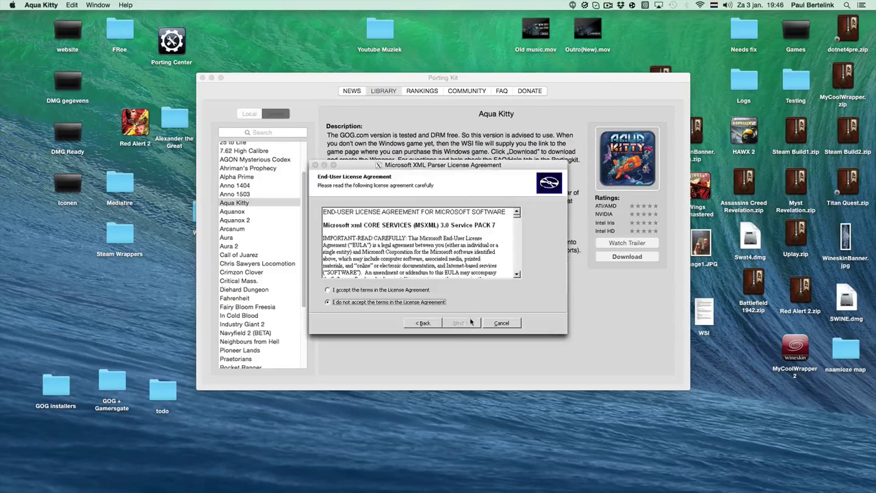
pyautogui.click(413, 290)
pyautogui.click(464, 323)
pyautogui.click(466, 323)
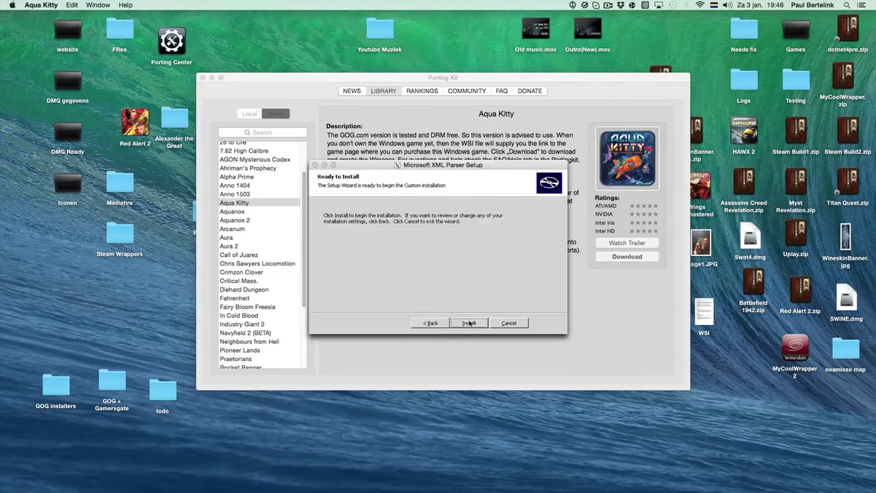
pyautogui.click(471, 324)
pyautogui.click(508, 323)
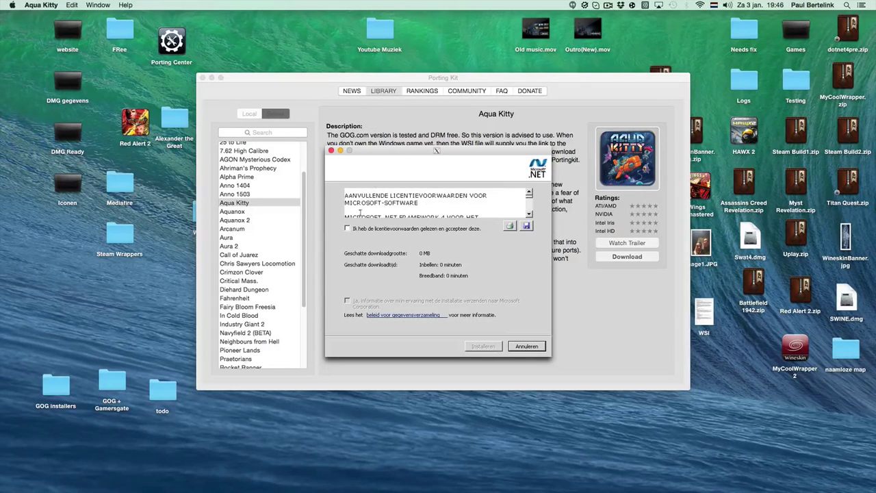
# Step: Accept the .NET Framework 4 licence, run Installeren, and close the finished setup with Voltooien
pyautogui.click(347, 228)
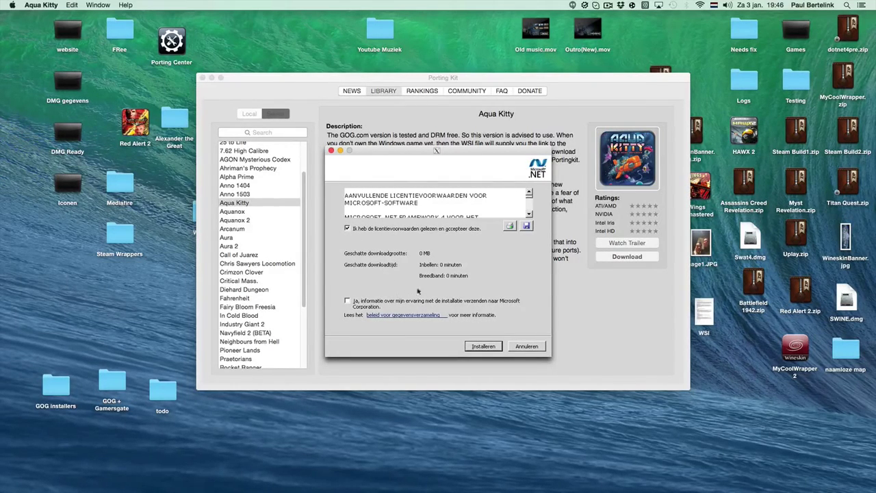
pyautogui.click(485, 347)
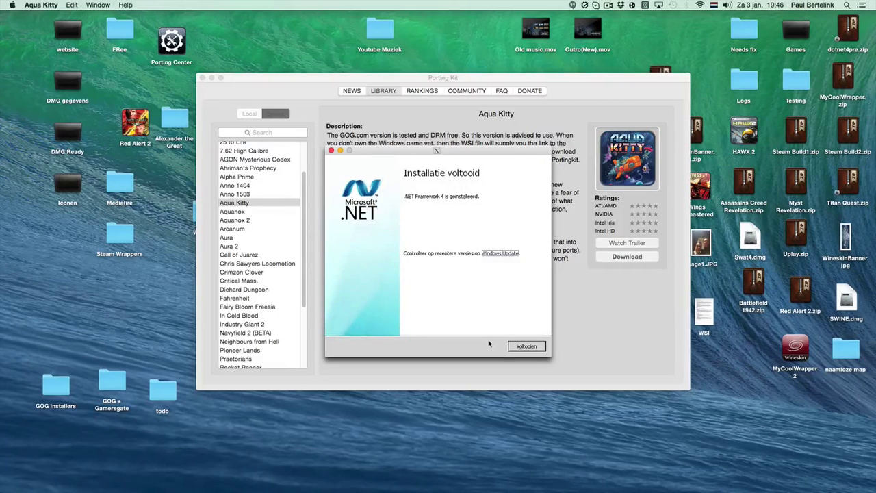
pyautogui.click(531, 346)
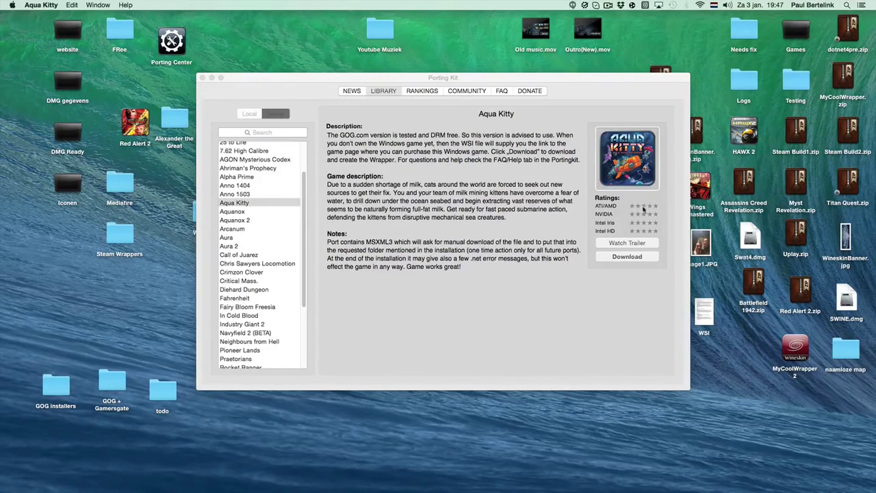
# Step: Continue to the Aqua Kitty GOG setup, accept its EULA, and start the installation
pyautogui.click(653, 206)
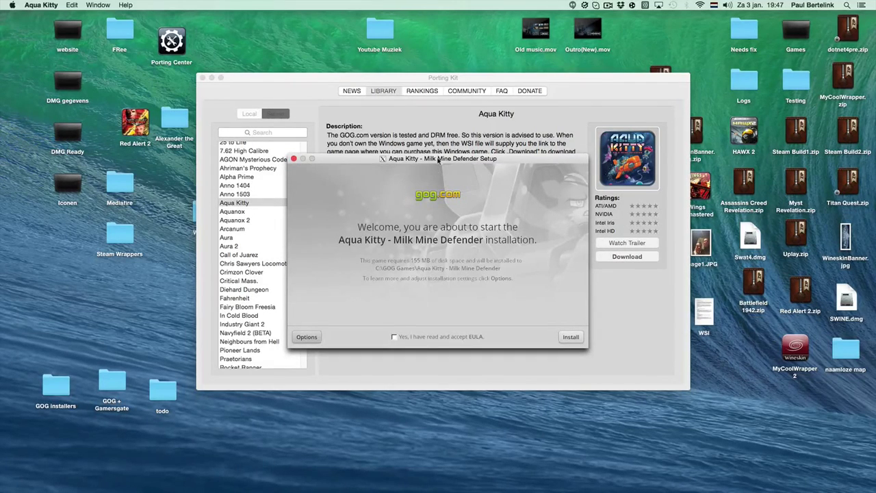
pyautogui.moveTo(438, 160); pyautogui.dragTo(432, 142)
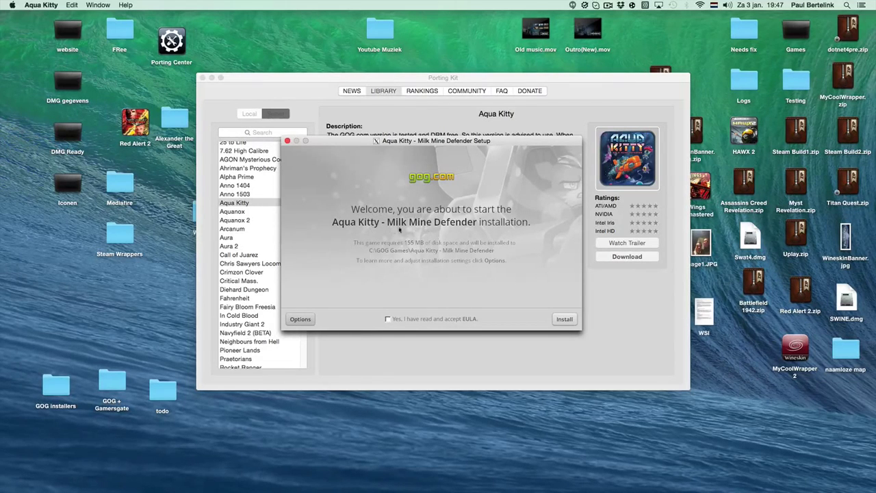
pyautogui.click(387, 319)
pyautogui.click(566, 319)
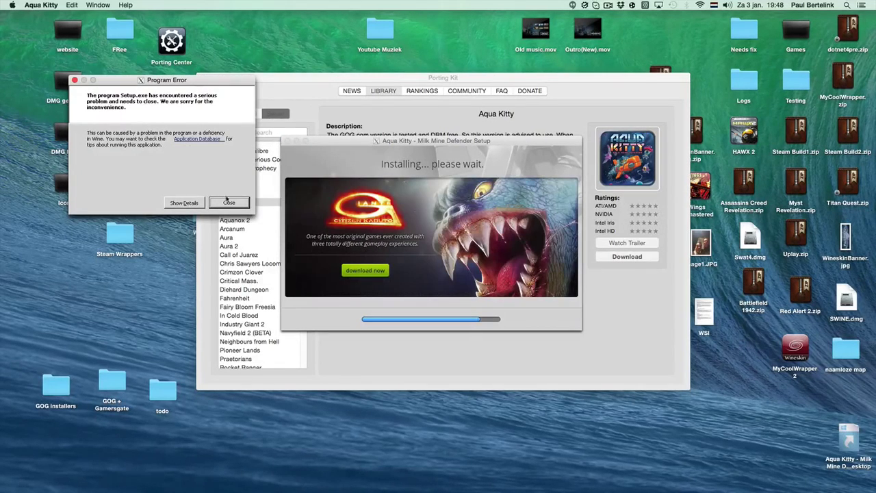
# Step: Dismiss the Setup.exe error and install Microsoft XNA Framework 4.0, accepting its licence and clearing a Wine error
pyautogui.click(229, 202)
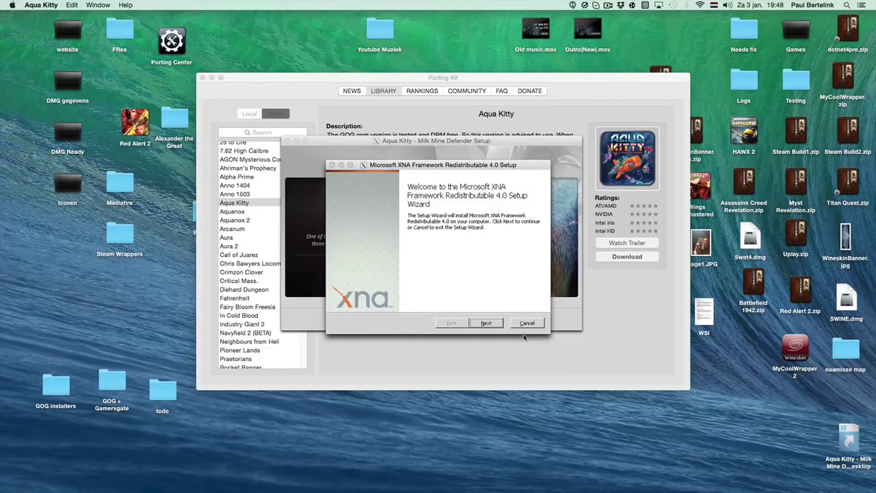
pyautogui.click(487, 322)
pyautogui.click(413, 301)
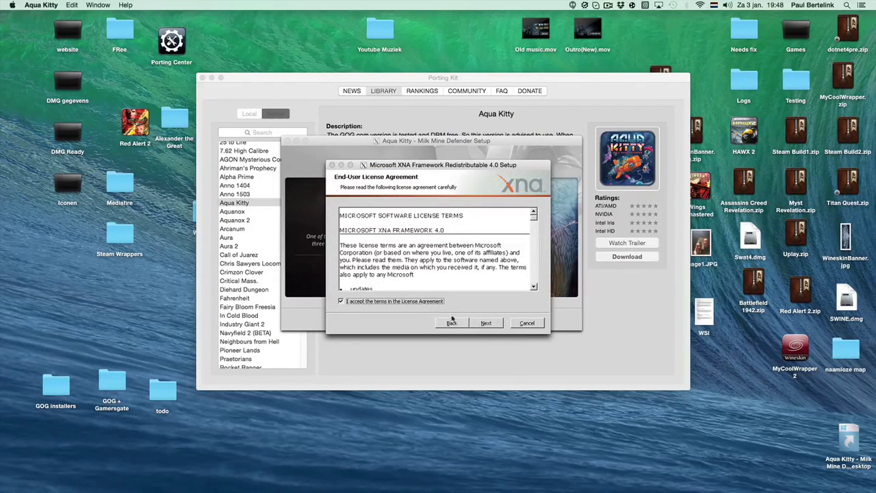
pyautogui.click(492, 326)
pyautogui.click(493, 325)
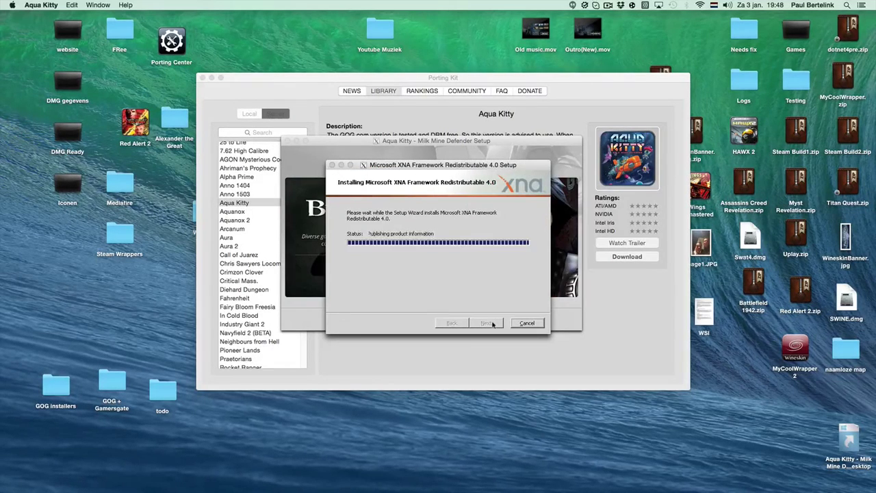
pyautogui.click(436, 267)
pyautogui.click(495, 322)
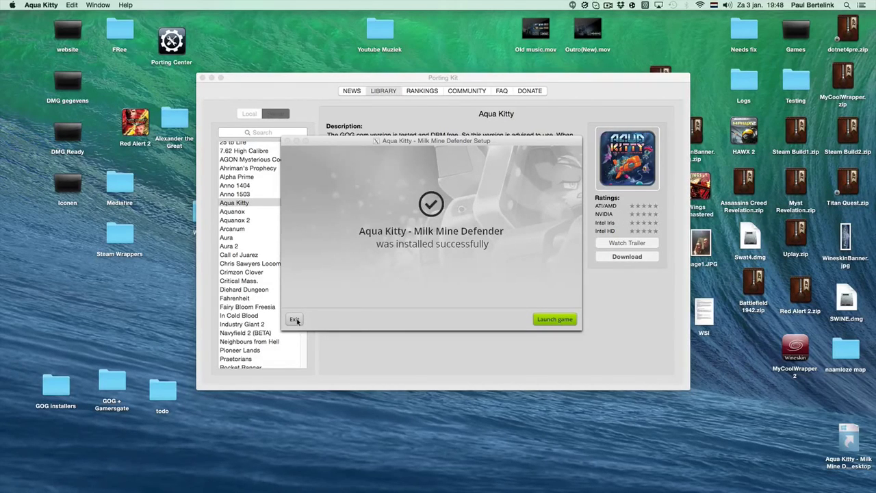
# Step: Close the installer, acknowledge the new port, and play Aqua Kitty from the Local library
pyautogui.click(294, 320)
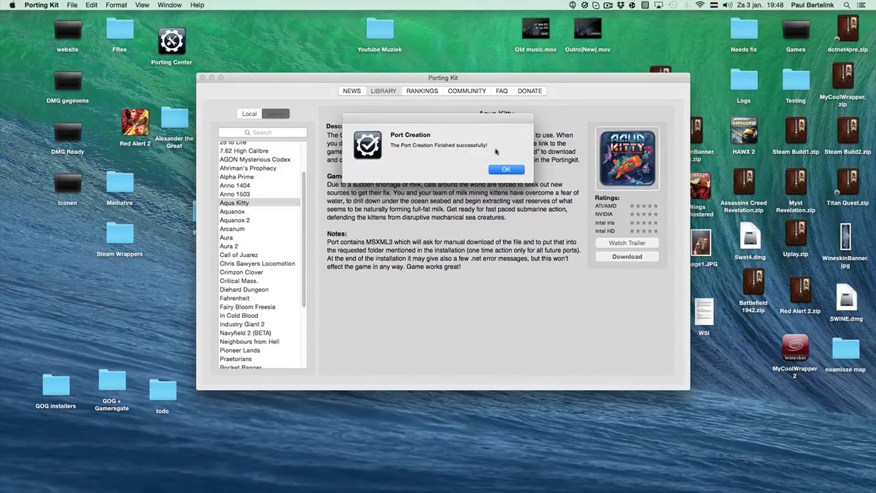
pyautogui.click(506, 170)
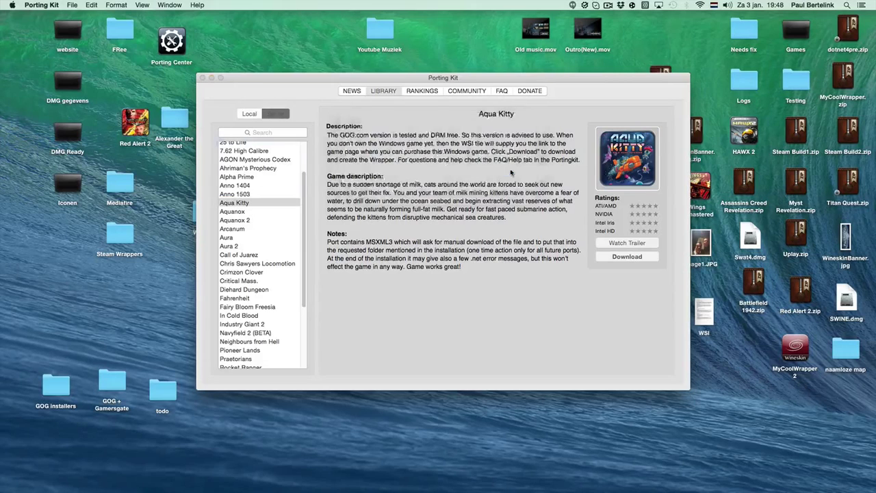
pyautogui.click(247, 115)
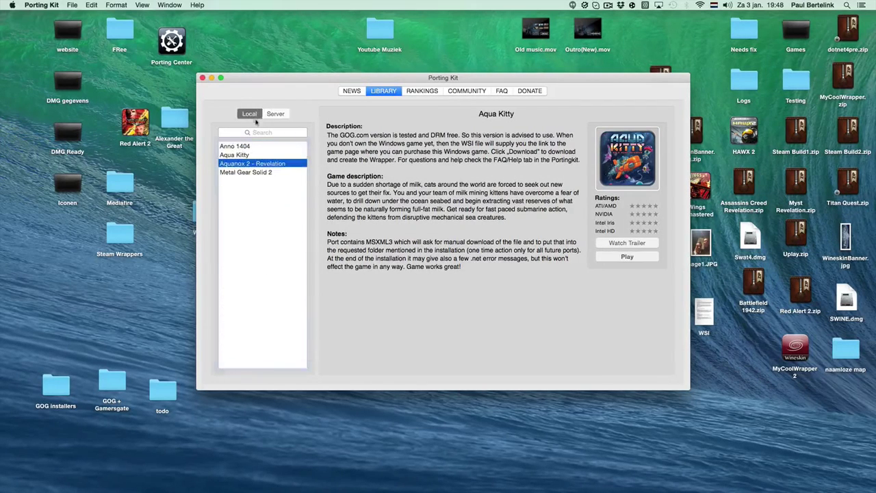
pyautogui.click(244, 156)
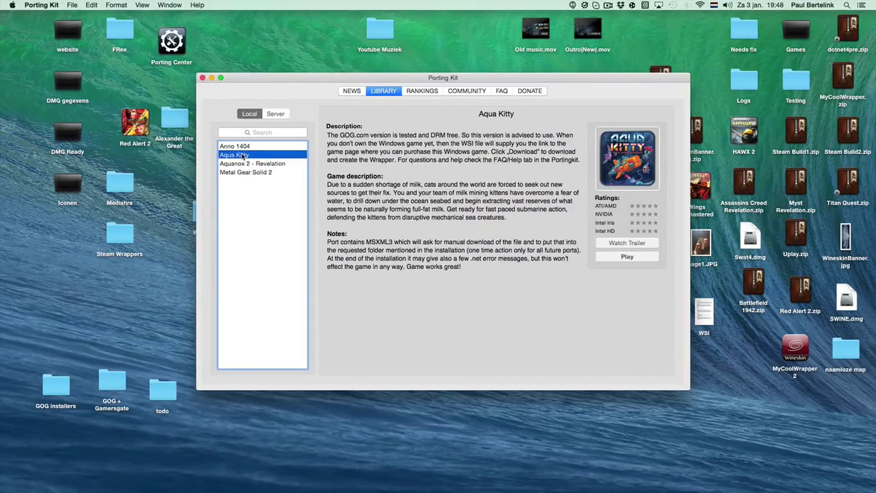
pyautogui.click(628, 257)
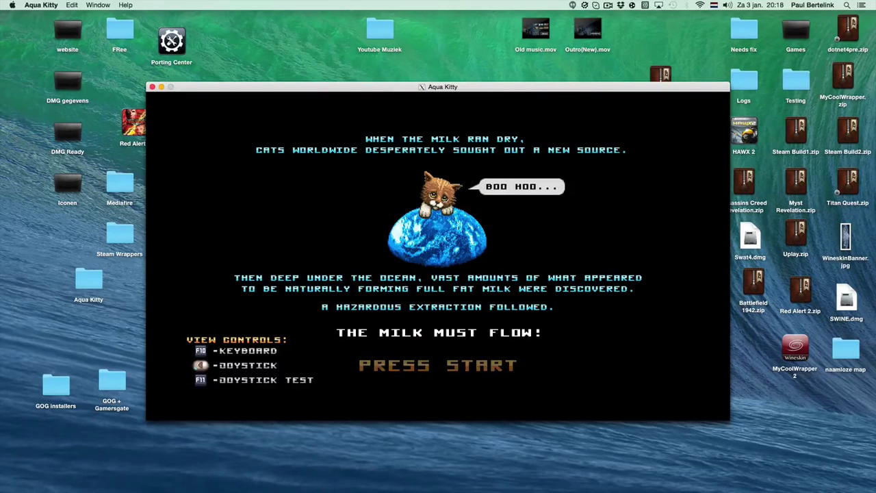
# Step: Start the first level from the map and steer the submarine around, shooting nearby enemies
pyautogui.press('Return')
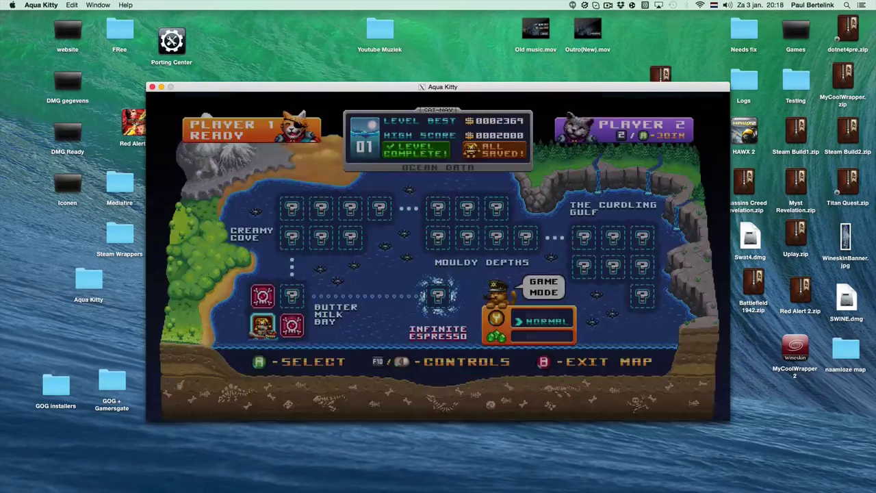
pyautogui.press('Return')
pyautogui.press('Return')
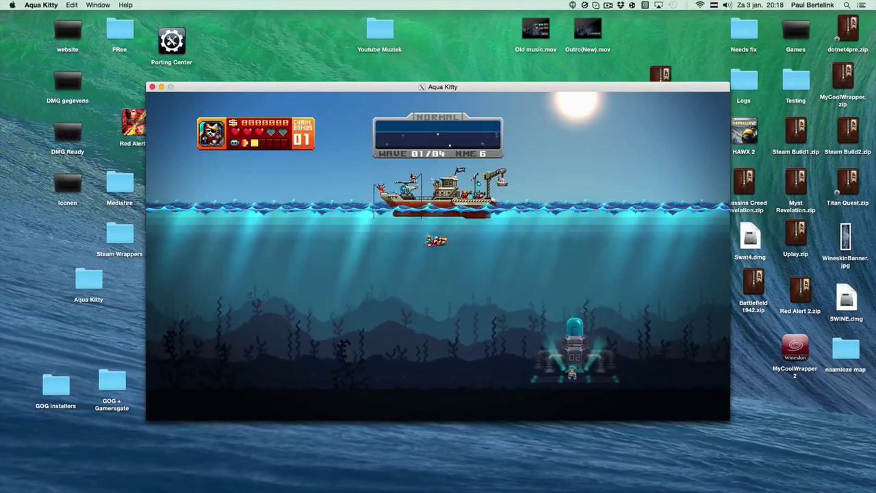
pyautogui.press('Right')
pyautogui.press('Down')
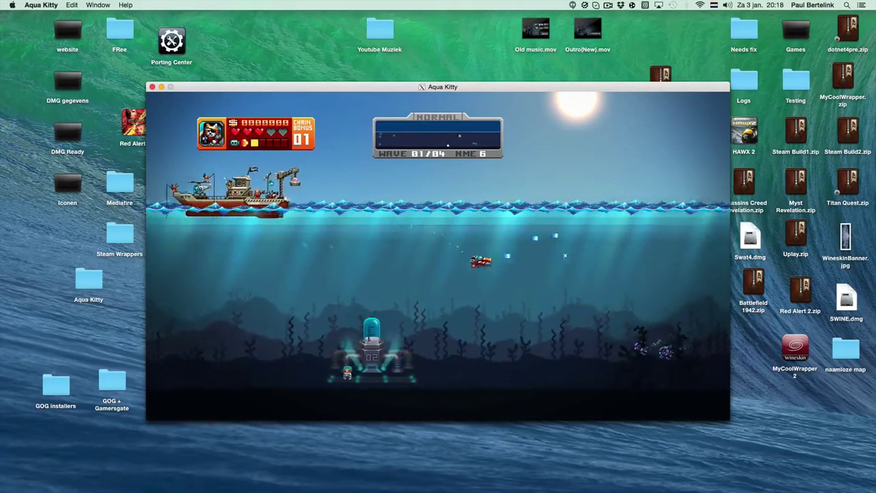
pyautogui.press('Right')
pyautogui.press('Left')
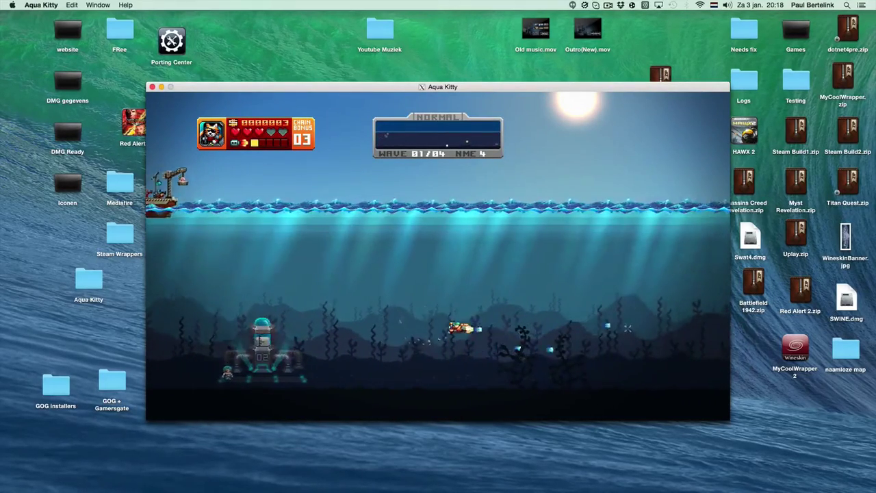
pyautogui.press('Up')
pyautogui.press('Left')
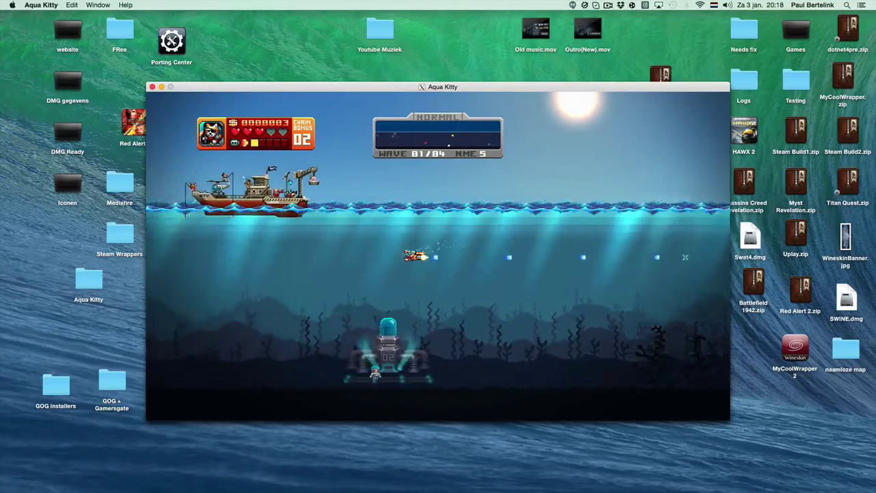
pyautogui.press('Left')
pyautogui.press('Down')
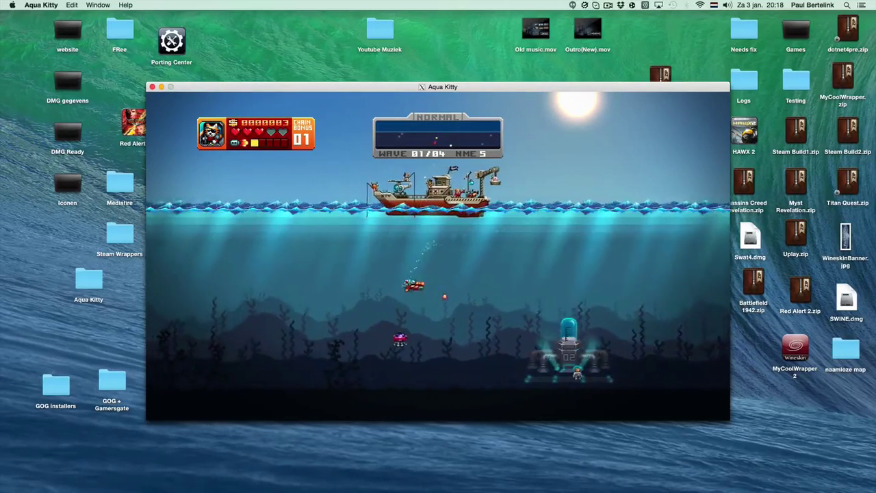
pyautogui.press('Right')
pyautogui.press('Up')
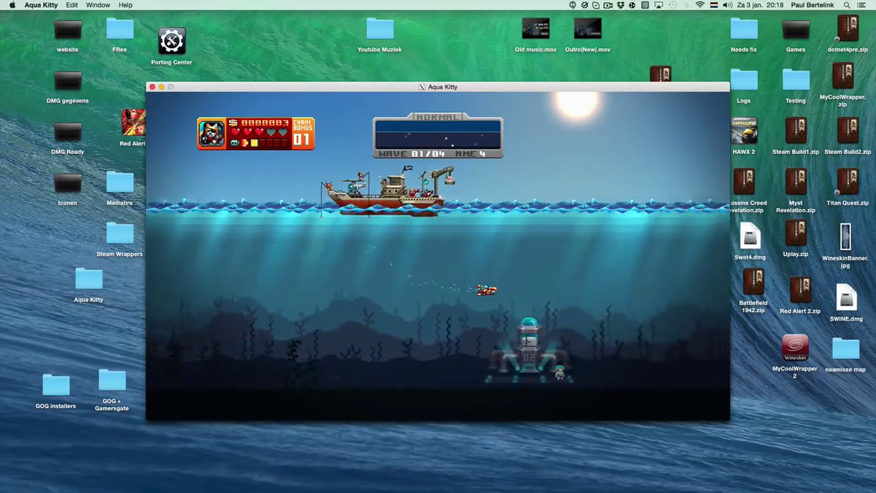
pyautogui.press('Right')
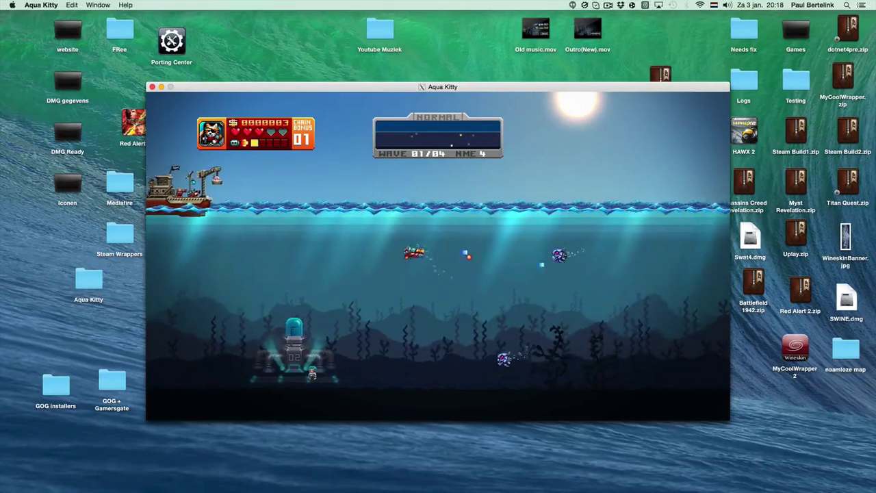
# Step: Weave the submarine left and right through the water, diving and rising to destroy more enemies
pyautogui.press('Down')
pyautogui.press('Left')
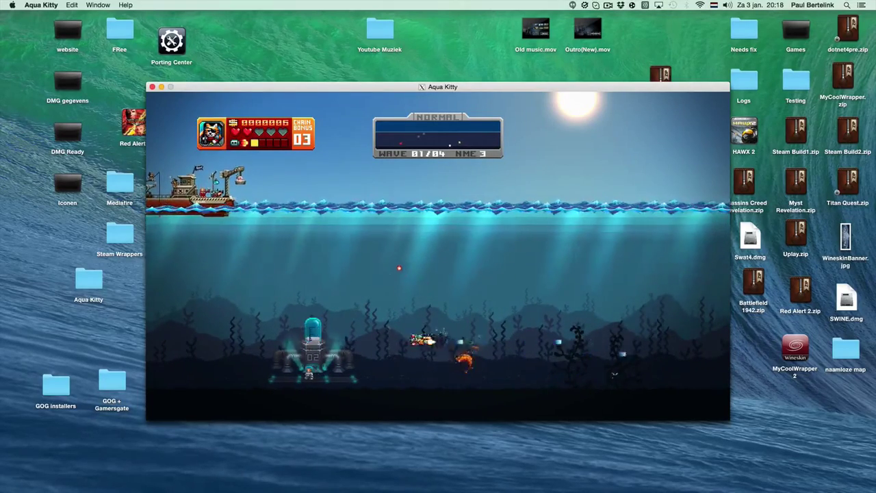
pyautogui.press('Up')
pyautogui.press('Left')
pyautogui.press('Up')
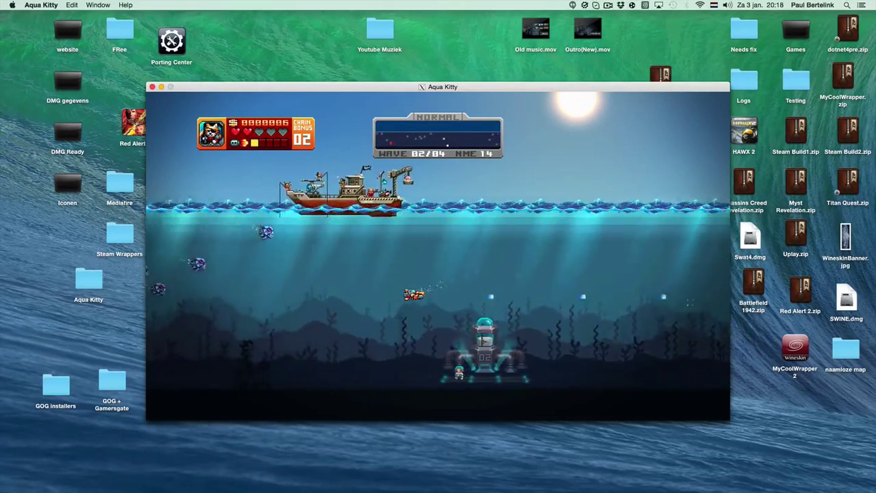
pyautogui.press('Left')
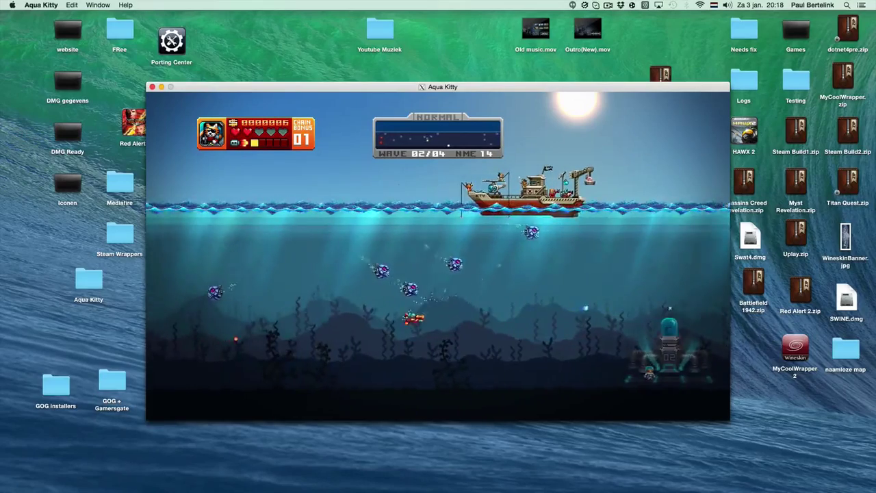
pyautogui.press('Up')
pyautogui.press('Right')
pyautogui.press('Down')
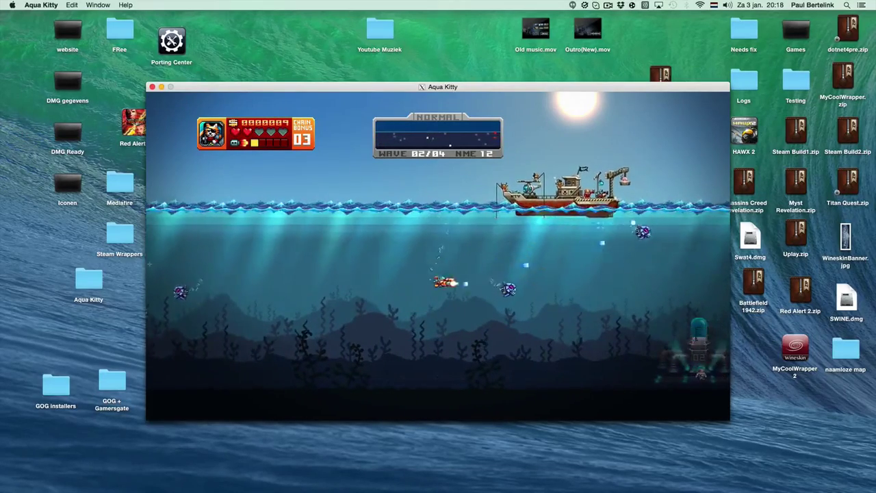
pyautogui.press('Up')
pyautogui.press('Right')
pyautogui.press('Down')
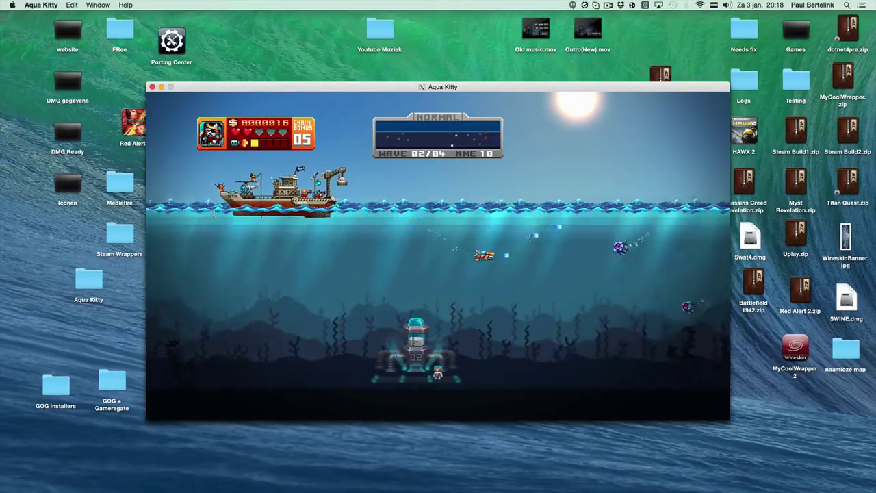
pyautogui.press('Right')
pyautogui.press('Down')
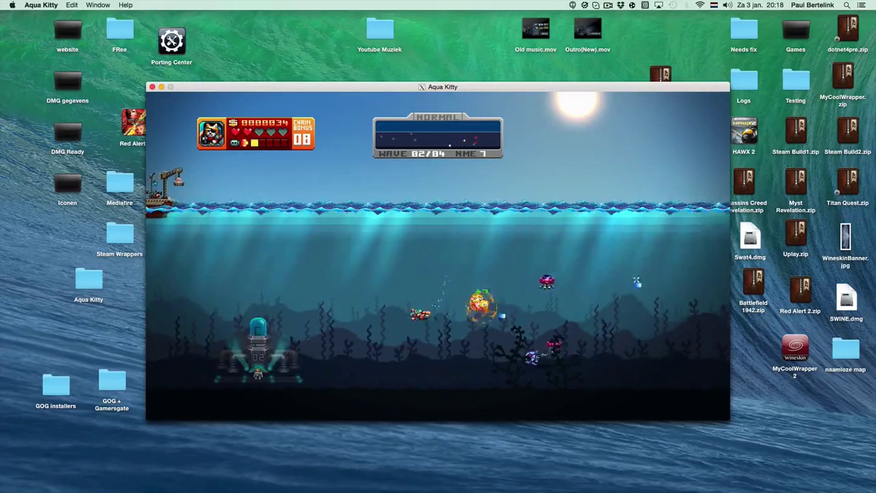
pyautogui.press('Left')
pyautogui.press('Up')
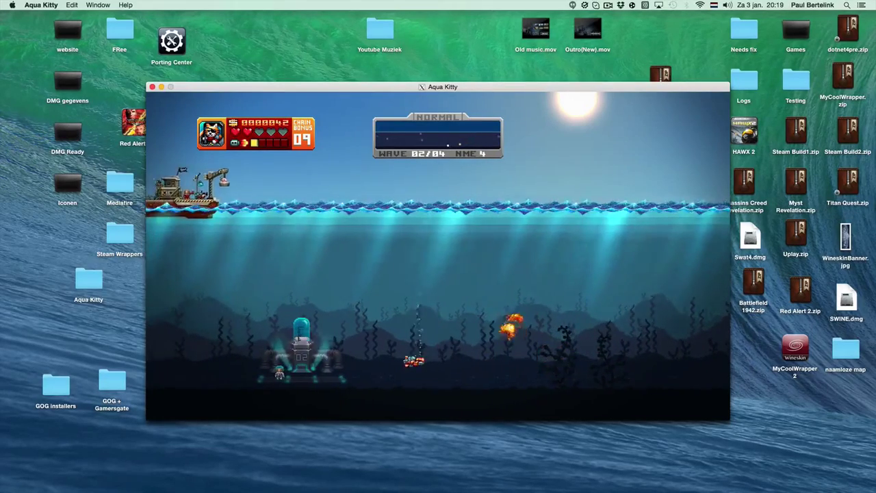
pyautogui.press('Left')
pyautogui.press('Up')
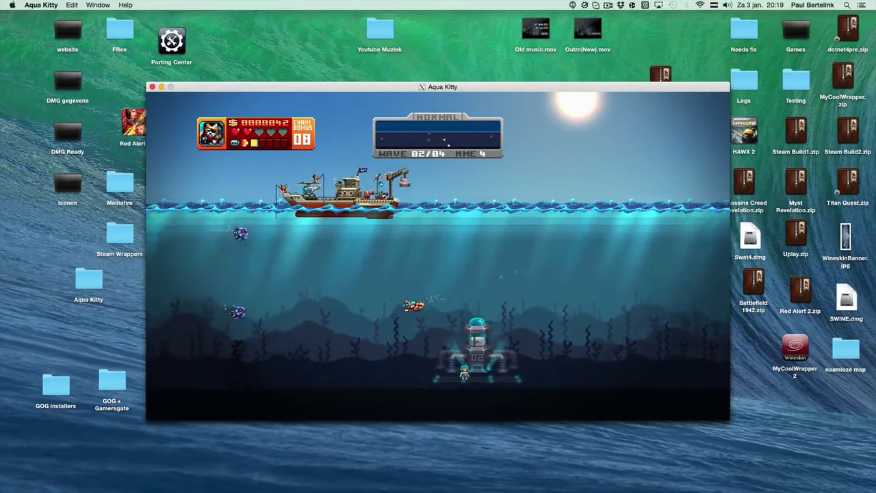
pyautogui.press('Left')
pyautogui.press('Left')
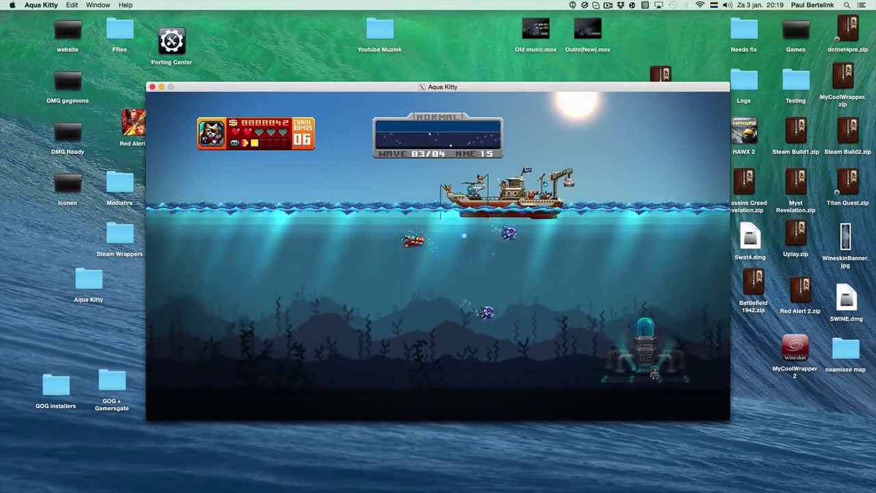
pyautogui.press('Down')
pyautogui.press('Right')
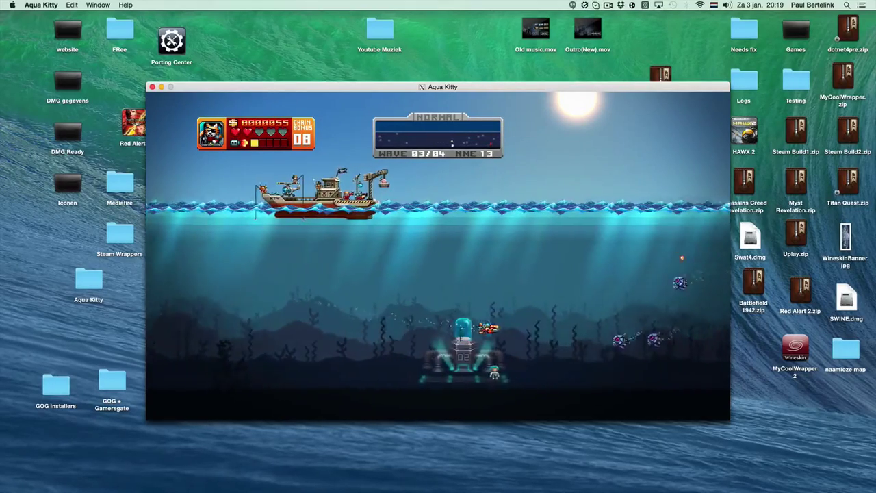
pyautogui.press('Up')
pyautogui.press('Right')
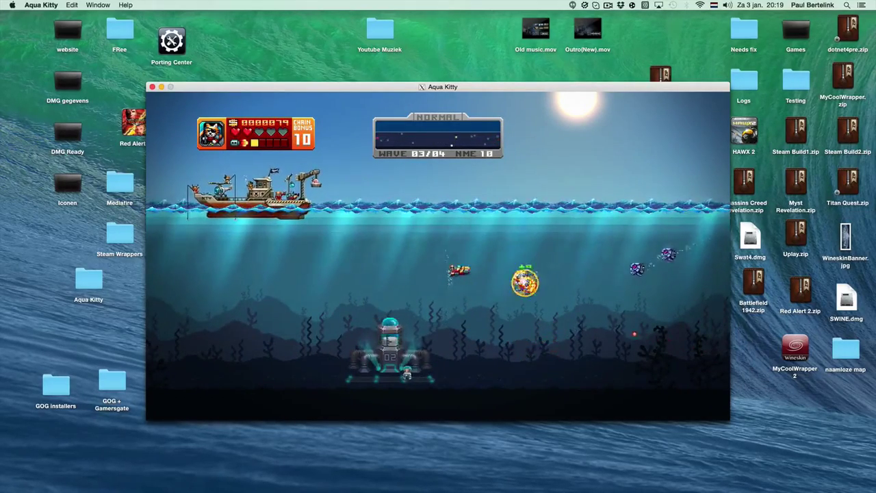
pyautogui.press('Up')
pyautogui.press('Right')
pyautogui.press('Down')
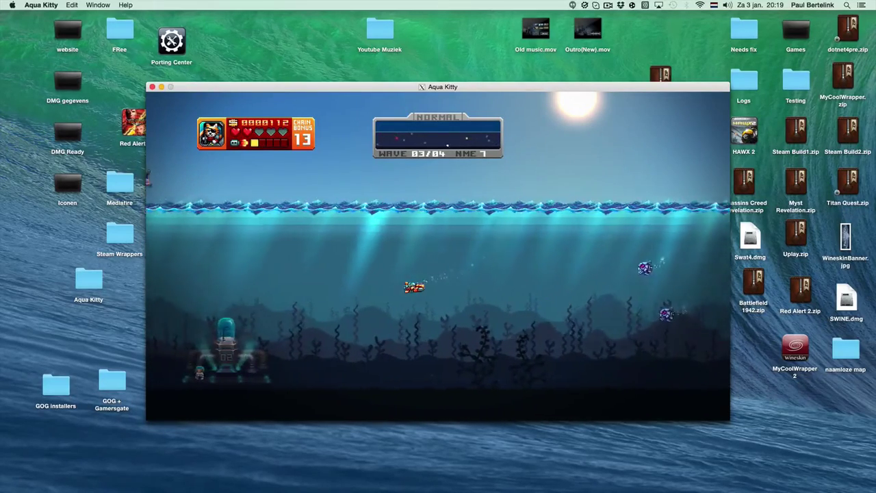
# Step: Cruise left, then turn and keep firing at enemies until the You Failed screen appears
pyautogui.press('Left')
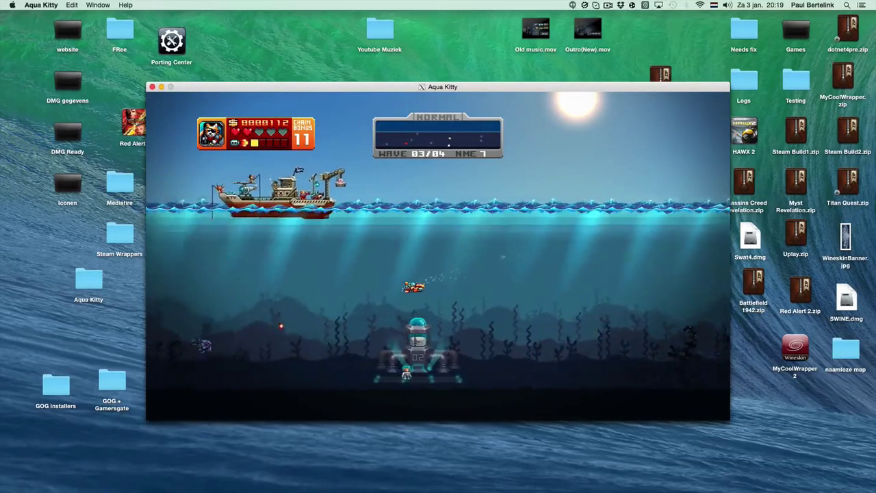
pyautogui.press('Left')
pyautogui.press('Left')
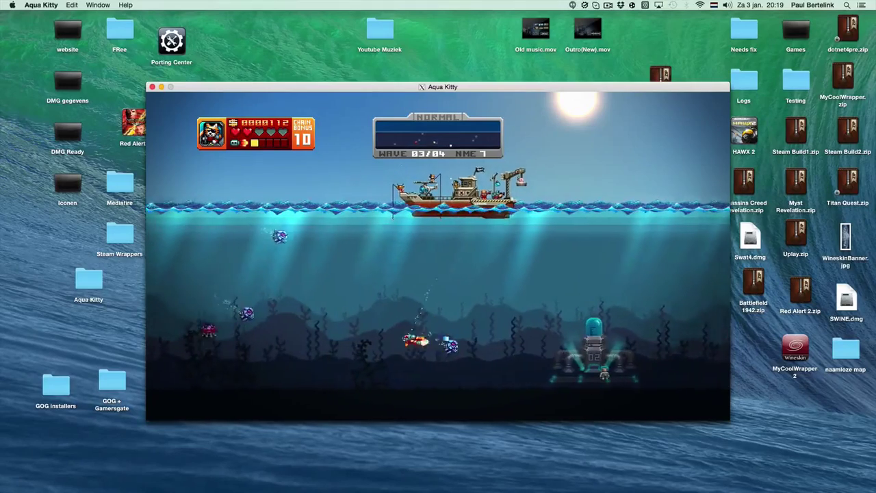
pyautogui.press('Left')
pyautogui.press('Up')
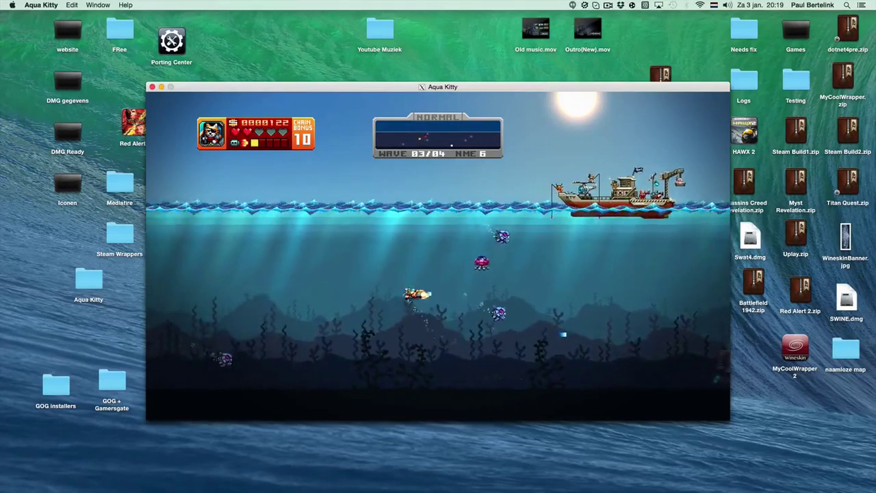
pyautogui.press('Up')
pyautogui.press('Right')
pyautogui.press('Down')
pyautogui.press('Left')
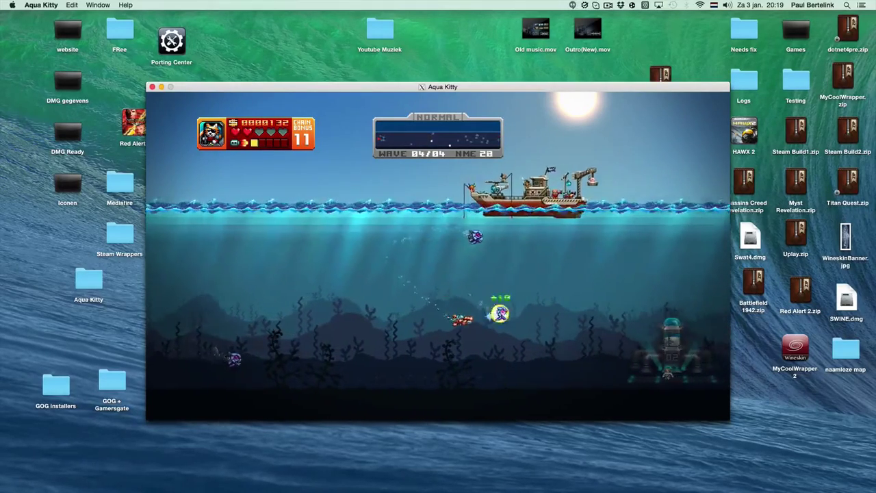
pyautogui.press('Up')
pyautogui.press('Right')
pyautogui.press('Down')
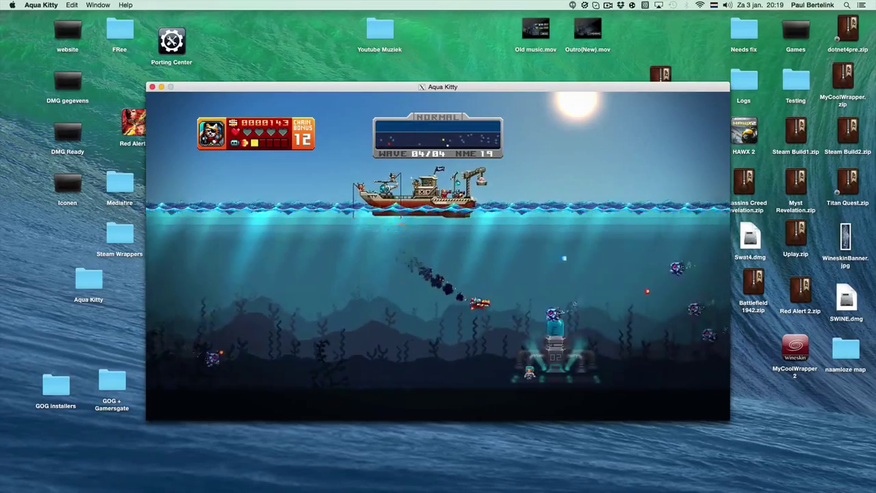
pyautogui.press('Up')
pyautogui.press('Left')
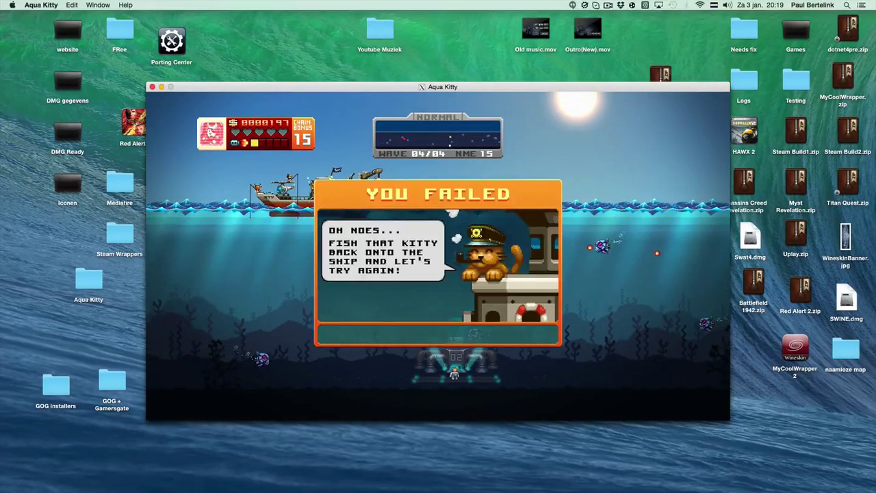
# Step: Retry the level, pause it, and repeatedly ask to exit the level before backing out and resuming
pyautogui.press('Return')
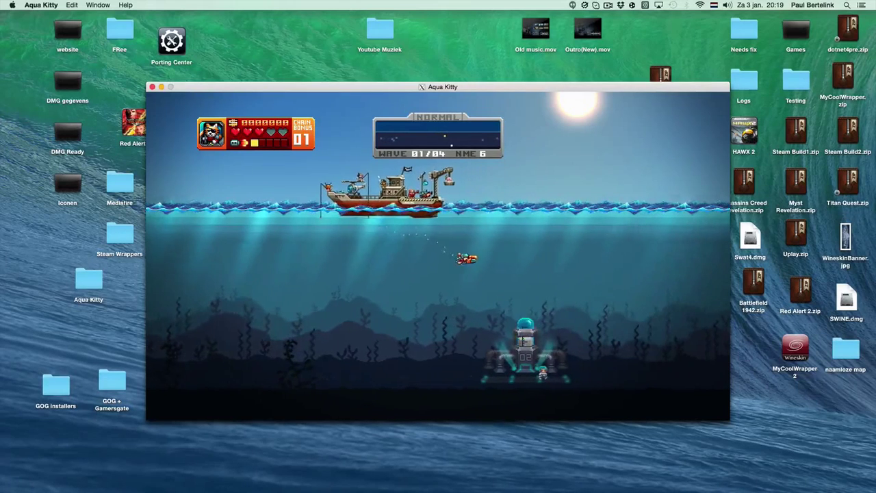
pyautogui.press('Escape')
pyautogui.press('Up')
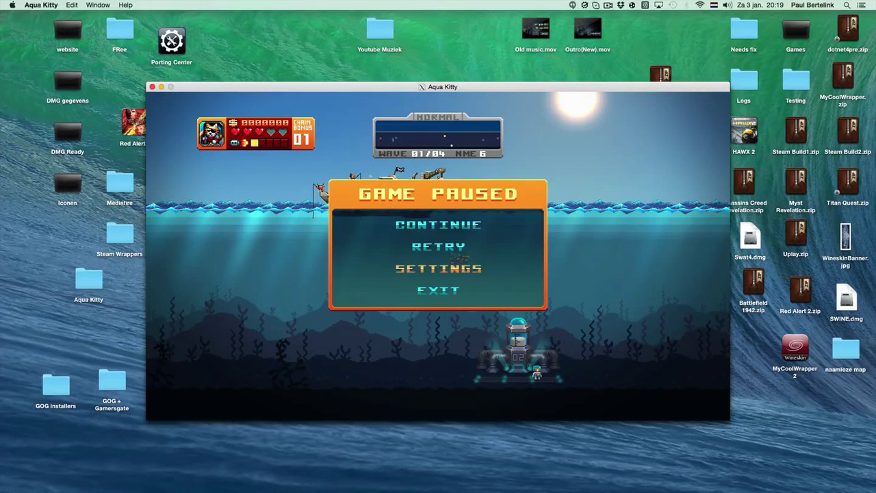
pyautogui.press('Return')
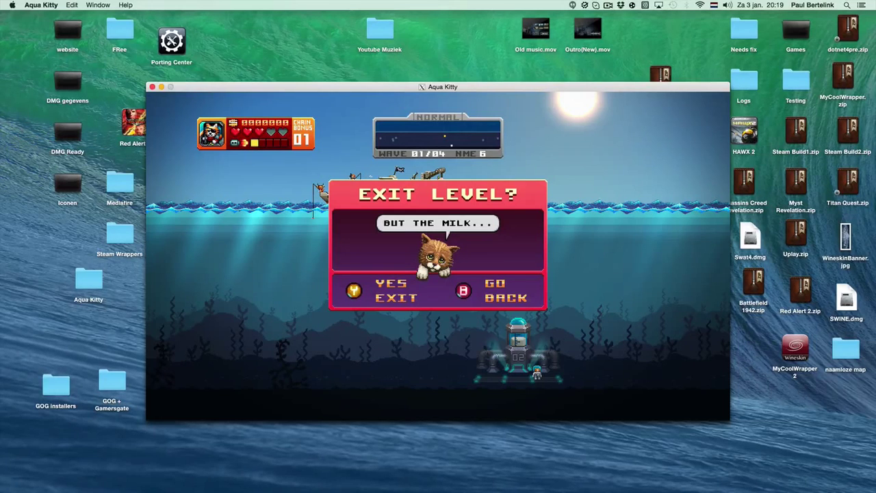
pyautogui.press('Escape')
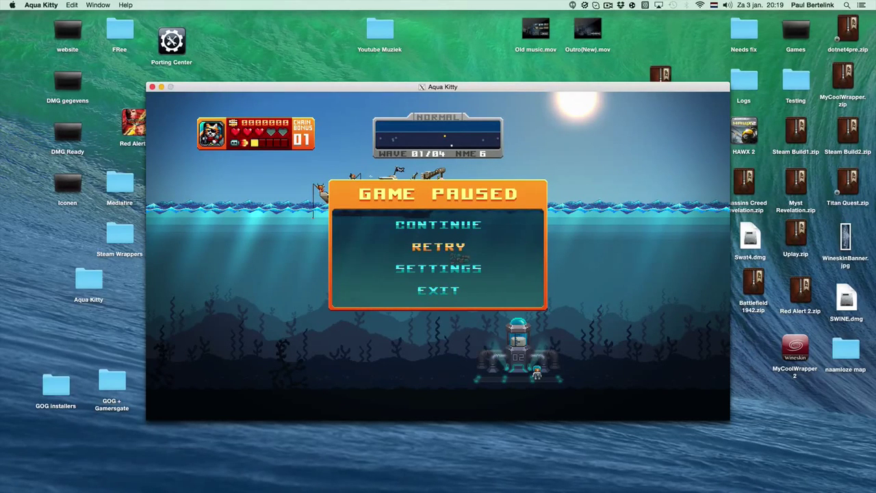
pyautogui.press('Return')
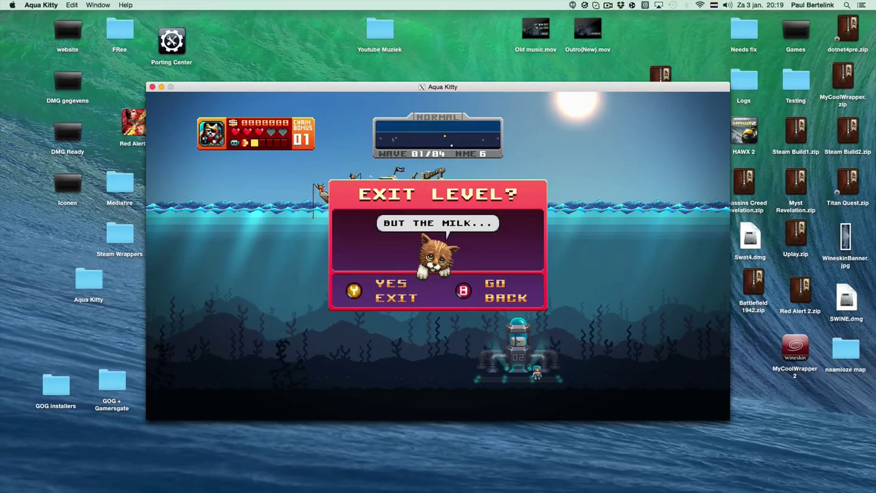
pyautogui.press('Escape')
pyautogui.press('Return')
pyautogui.press('Escape')
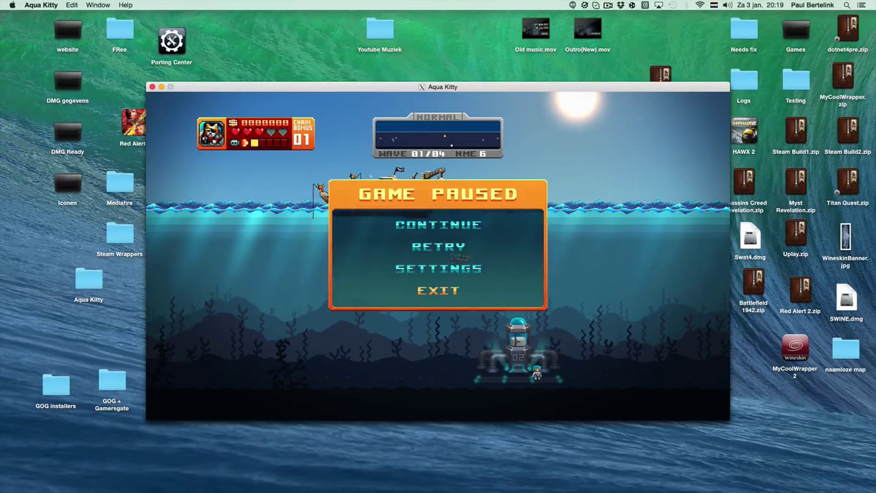
pyautogui.press('Escape')
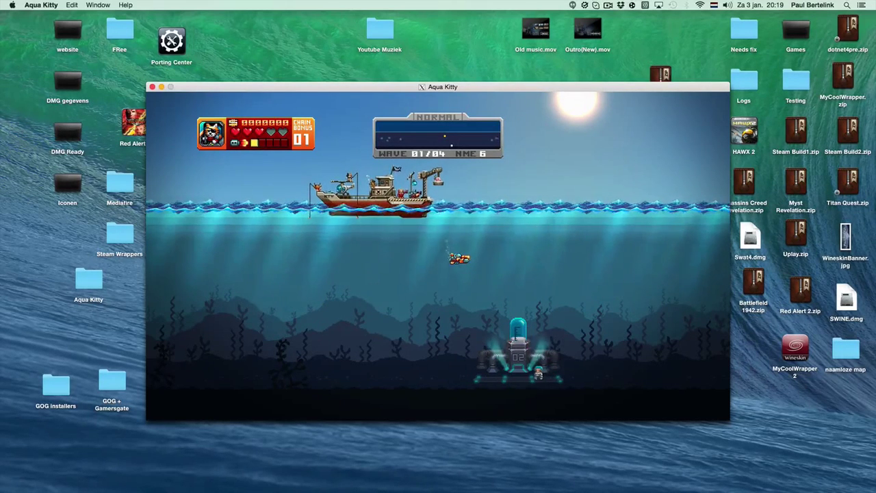
# Step: Pause again, choose Exit Level, go back, and move through the pause menu choices
pyautogui.press('Escape')
pyautogui.press('Return')
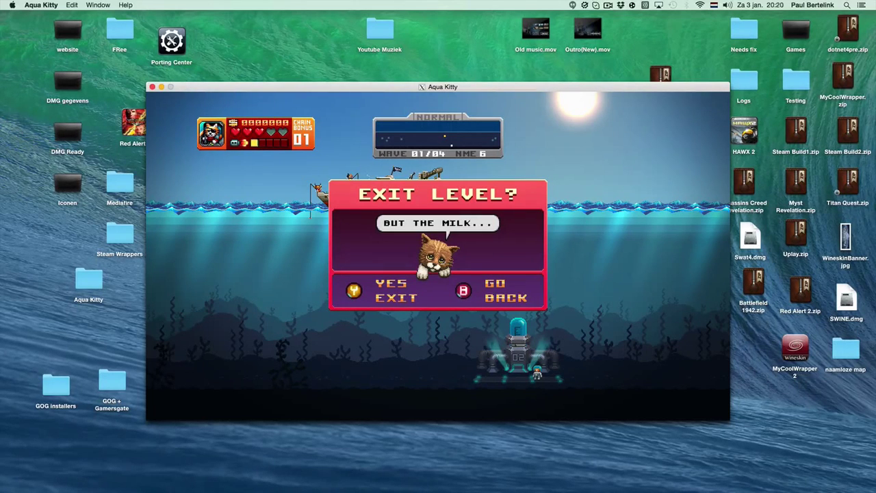
pyautogui.press('Escape')
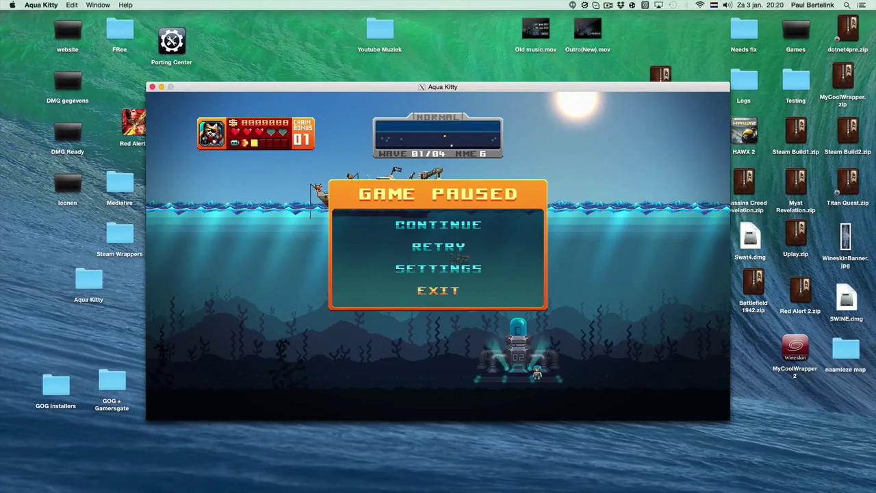
pyautogui.press('Escape')
pyautogui.press('Escape')
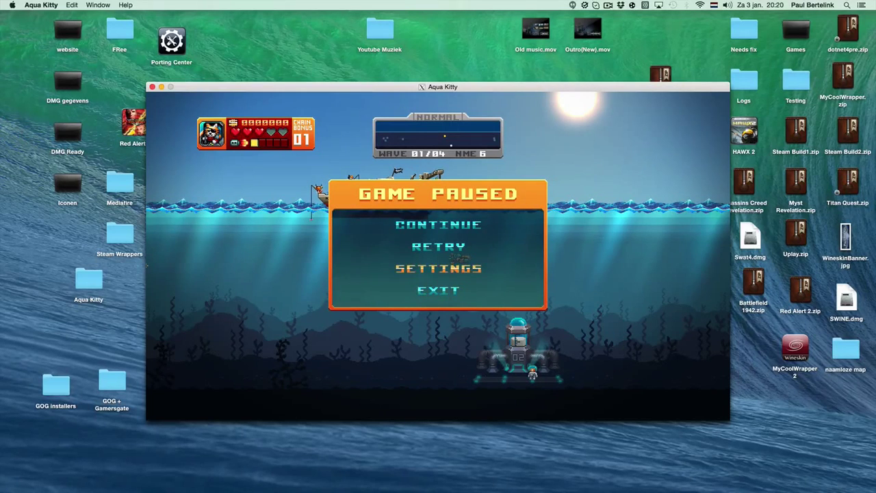
pyautogui.press('Down')
pyautogui.press('Down')
pyautogui.press('Down')
# Step: Close the Aqua Kitty game window, then switch the library from Server back to Local
pyautogui.click(152, 87)
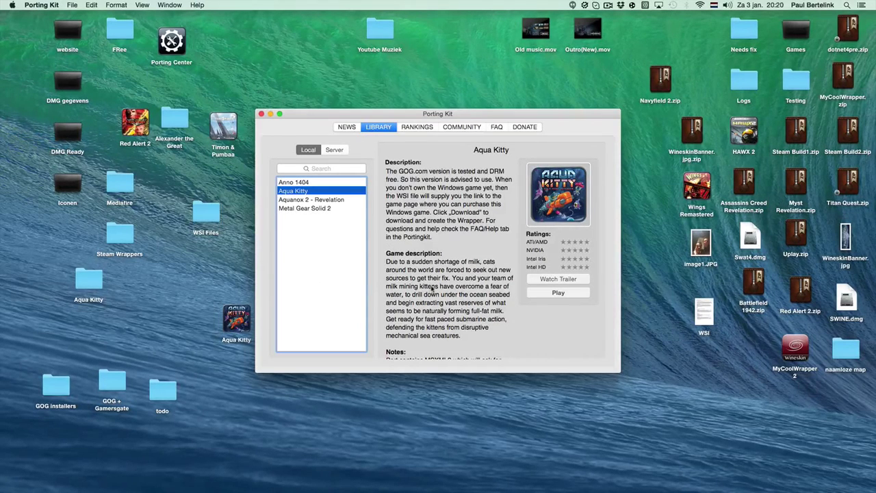
pyautogui.click(337, 151)
pyautogui.scroll(-8, 321, 253)
pyautogui.scroll(5, 322, 254)
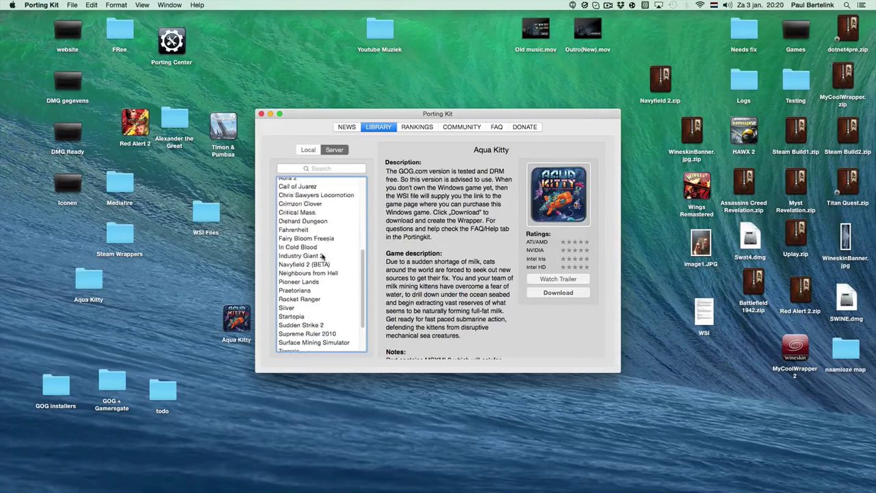
pyautogui.scroll(5, 323, 257)
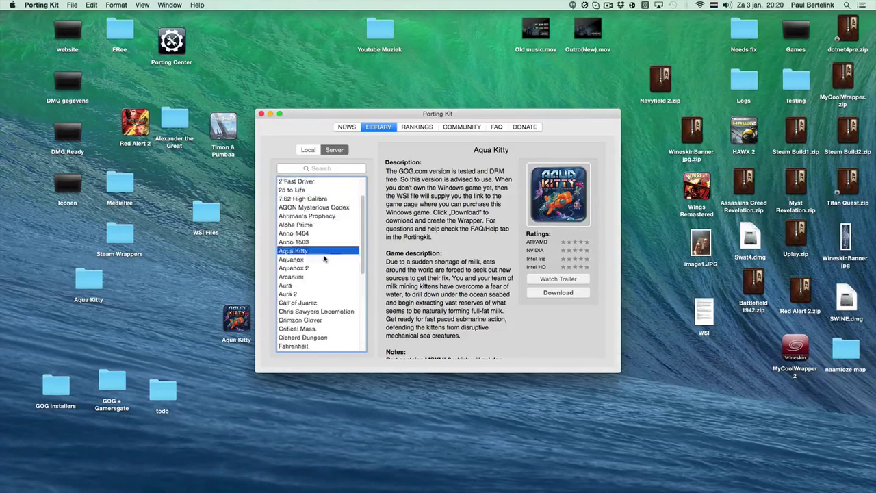
pyautogui.click(308, 150)
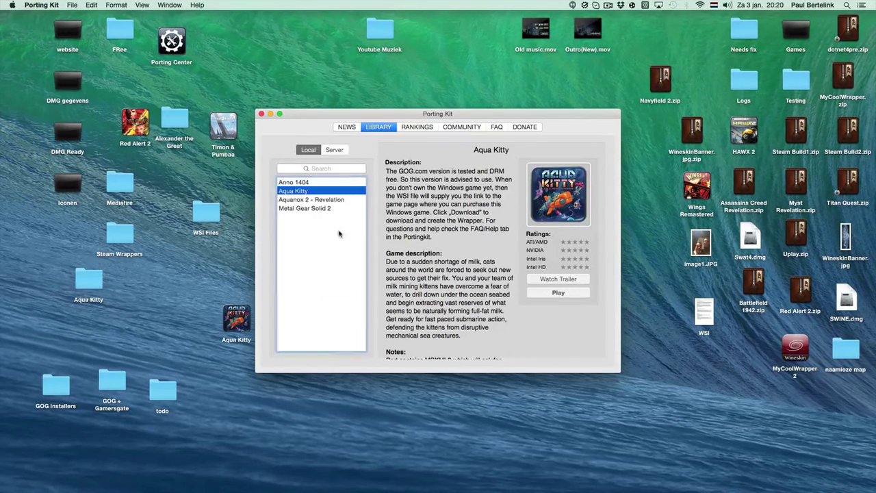
# Step: Remove Aqua Kitty from the library and disk, leaving Aquanox 2 - Revelation selected
pyautogui.rightClick(300, 192)
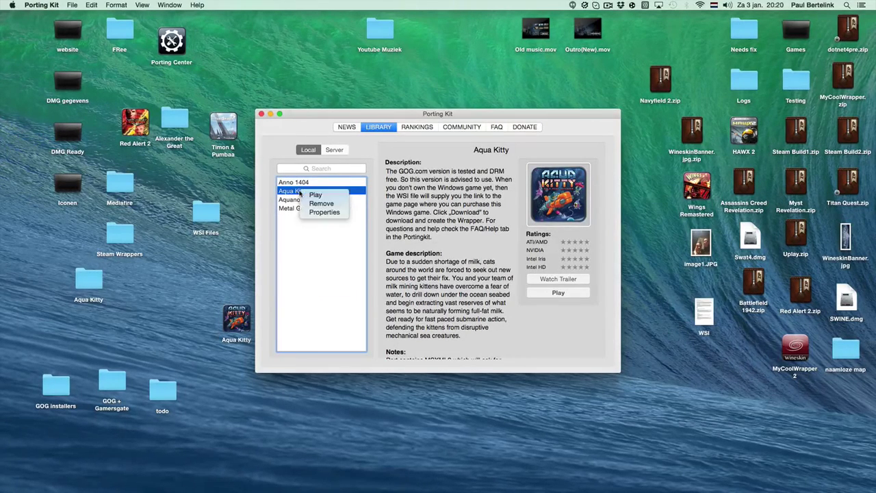
pyautogui.click(319, 203)
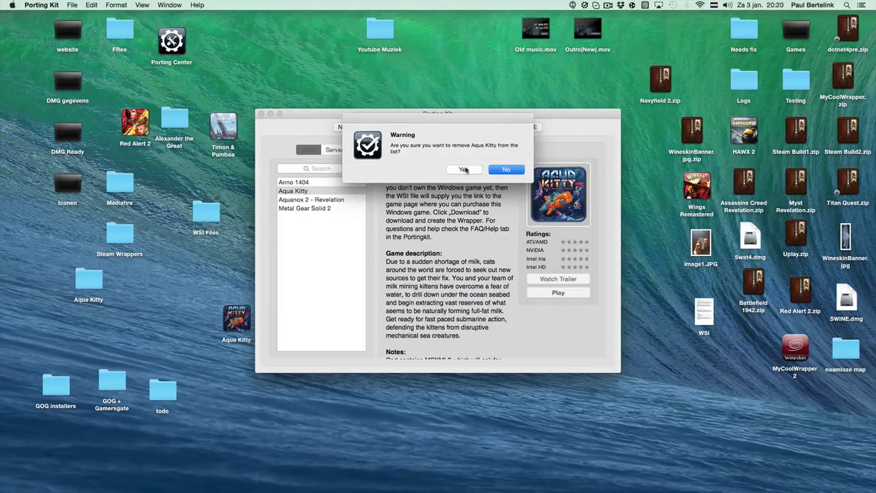
pyautogui.click(463, 170)
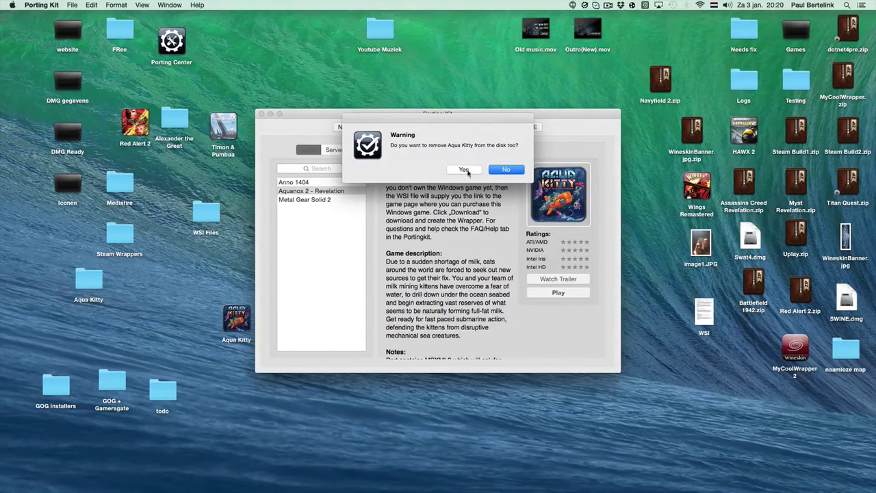
pyautogui.click(465, 170)
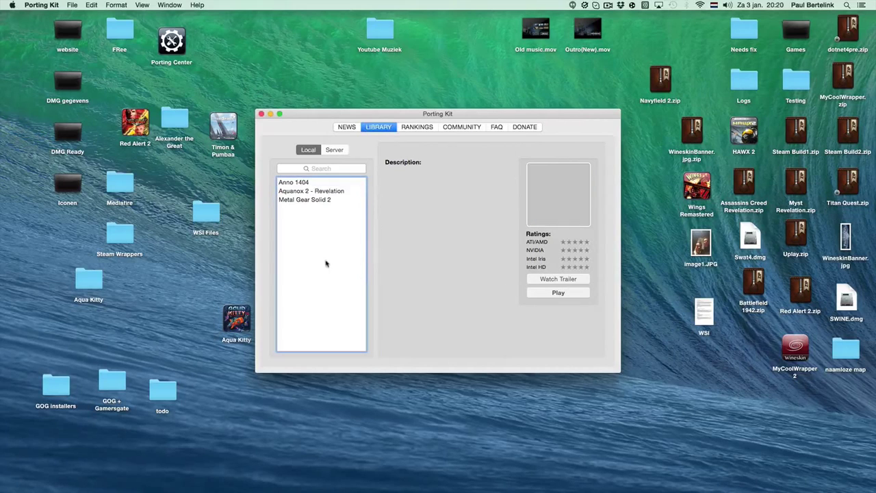
pyautogui.click(304, 192)
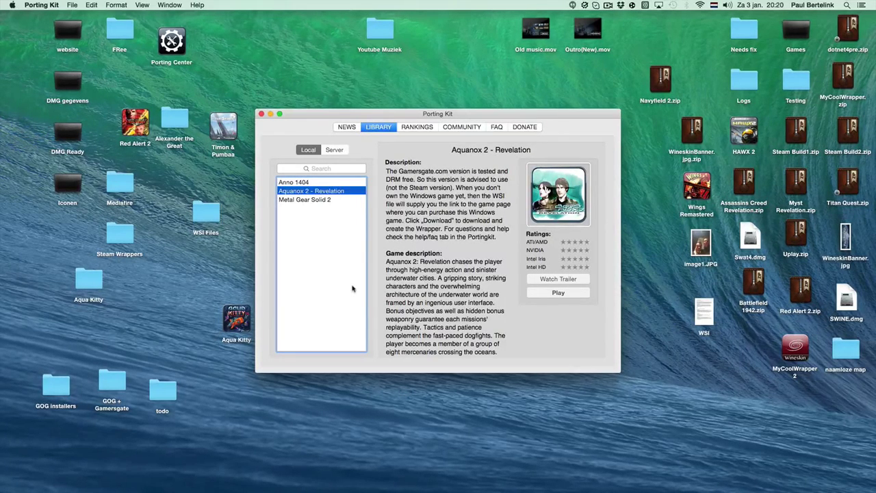
pyautogui.click(608, 6)
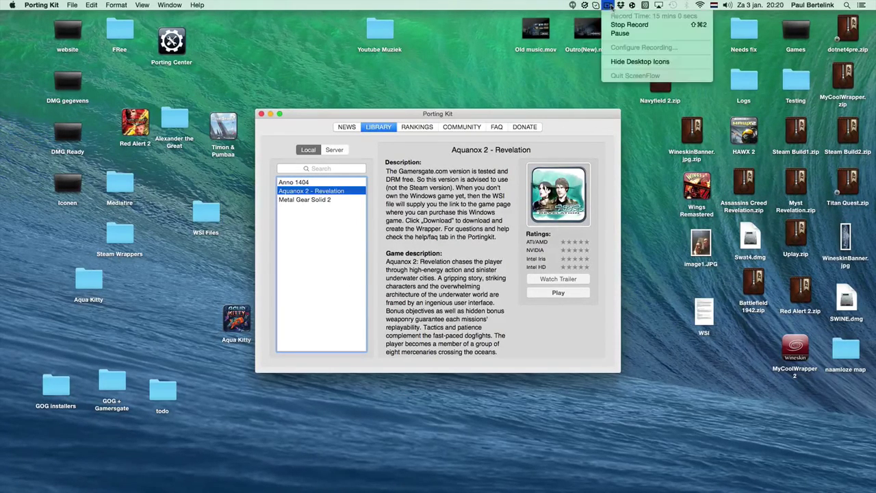